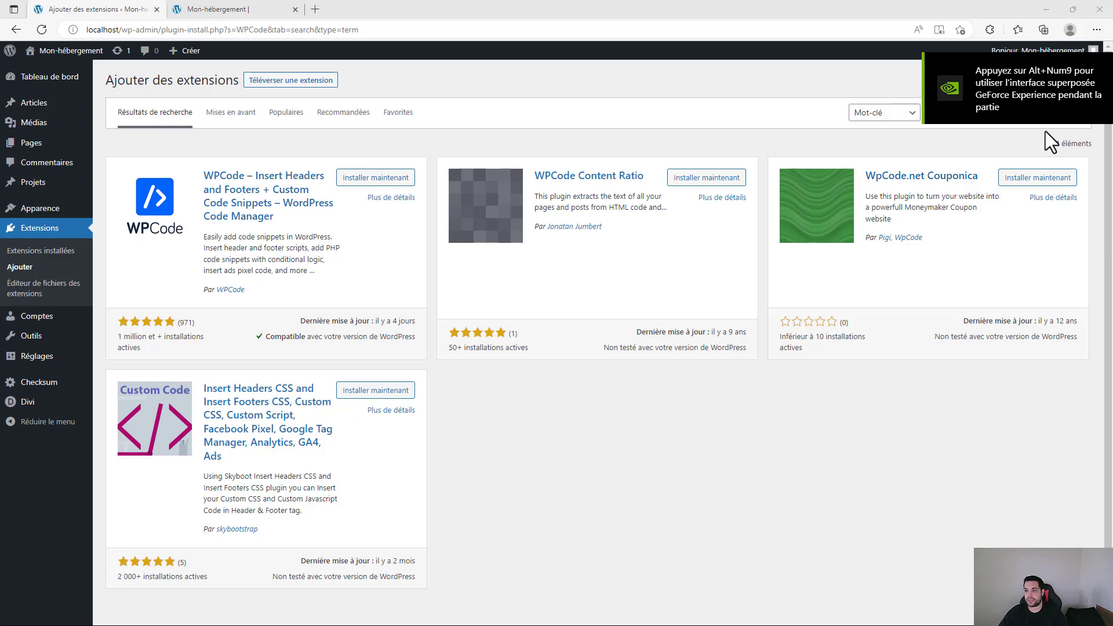
Step: Install and activate the WPCode – Insert Headers and Footers plugin, and open its page for adding a snippet
{"action": "double_click", "coordinate": [1012, 112]}
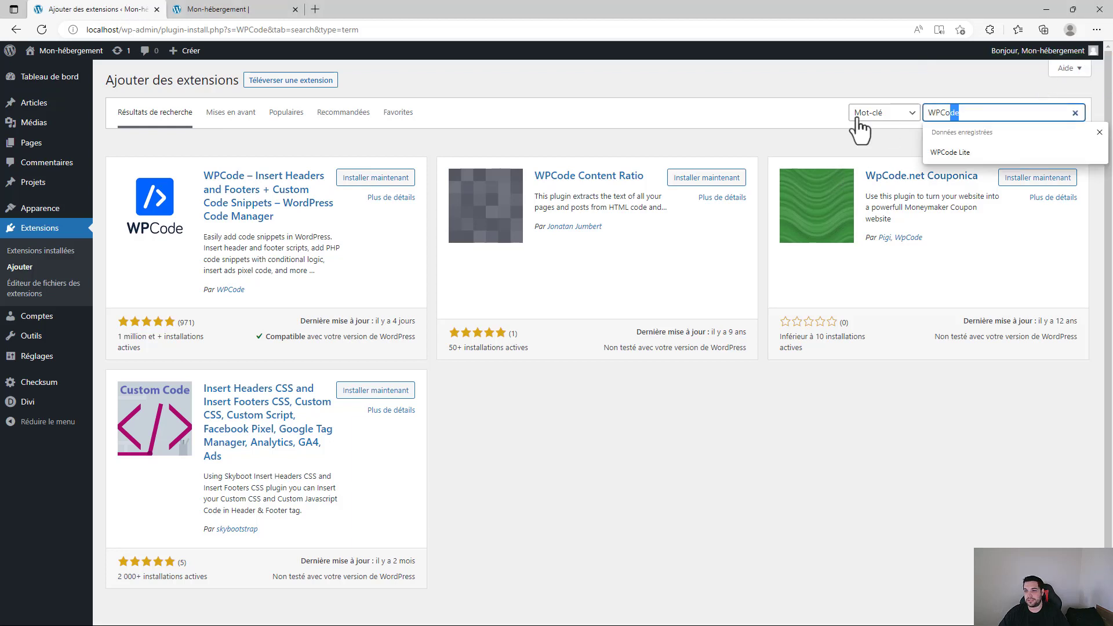
{"action": "left_click", "coordinate": [343, 134]}
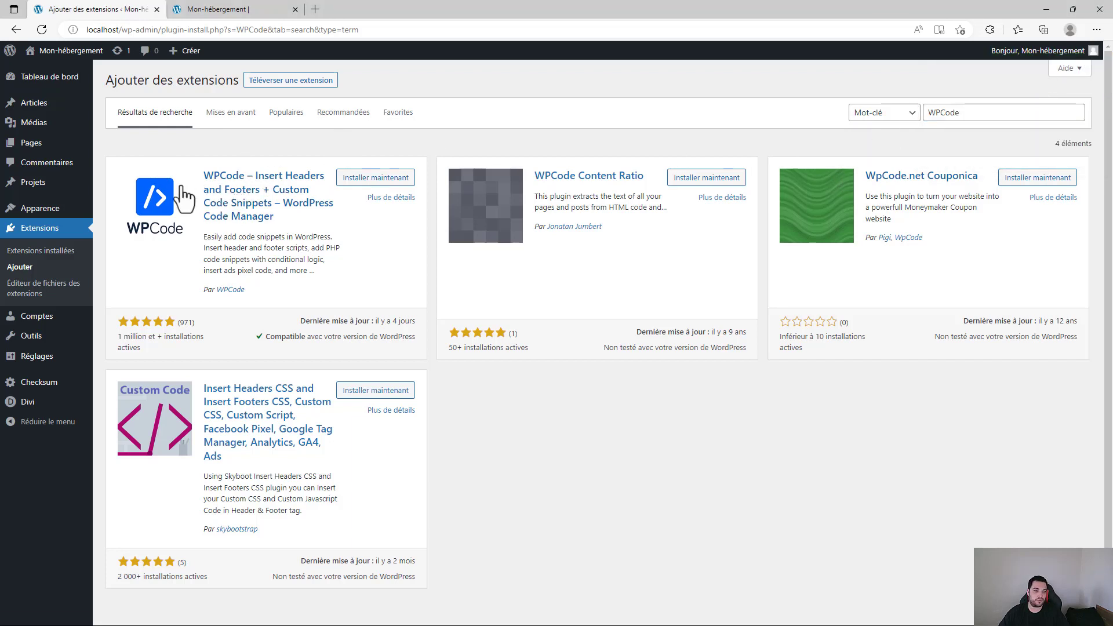
{"action": "left_click", "coordinate": [379, 179]}
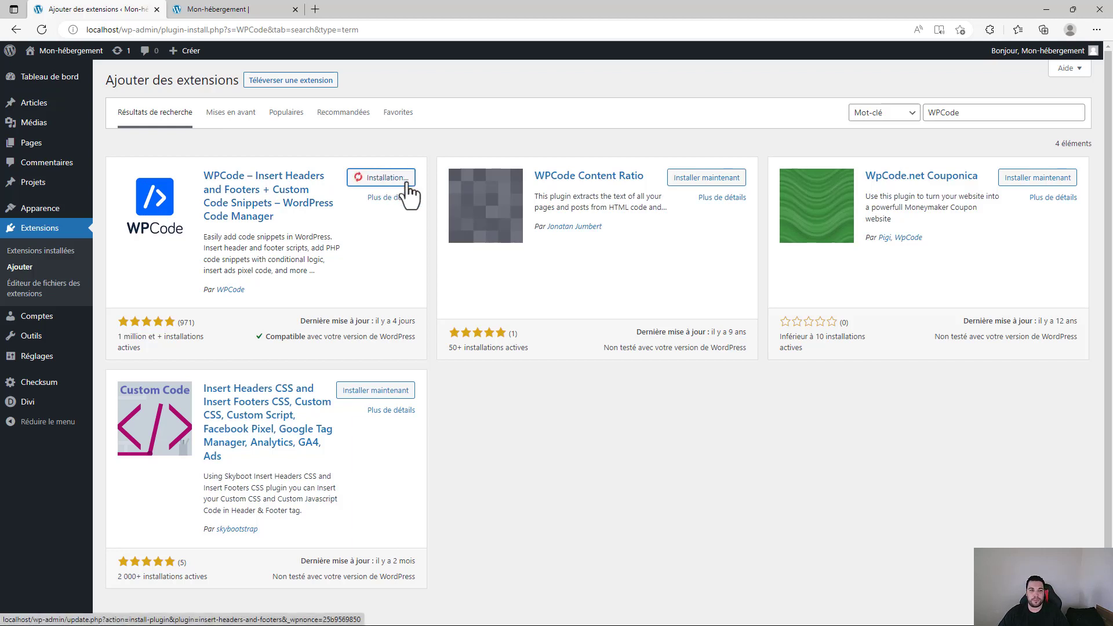
{"action": "left_click", "coordinate": [405, 183]}
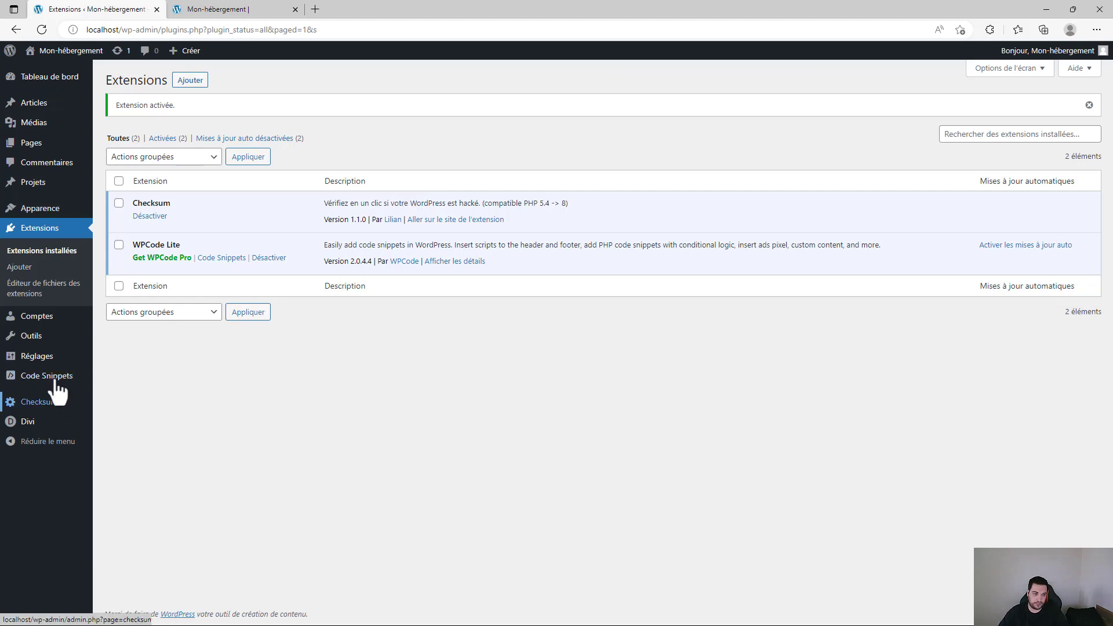
{"action": "mouse_move", "coordinate": [55, 383]}
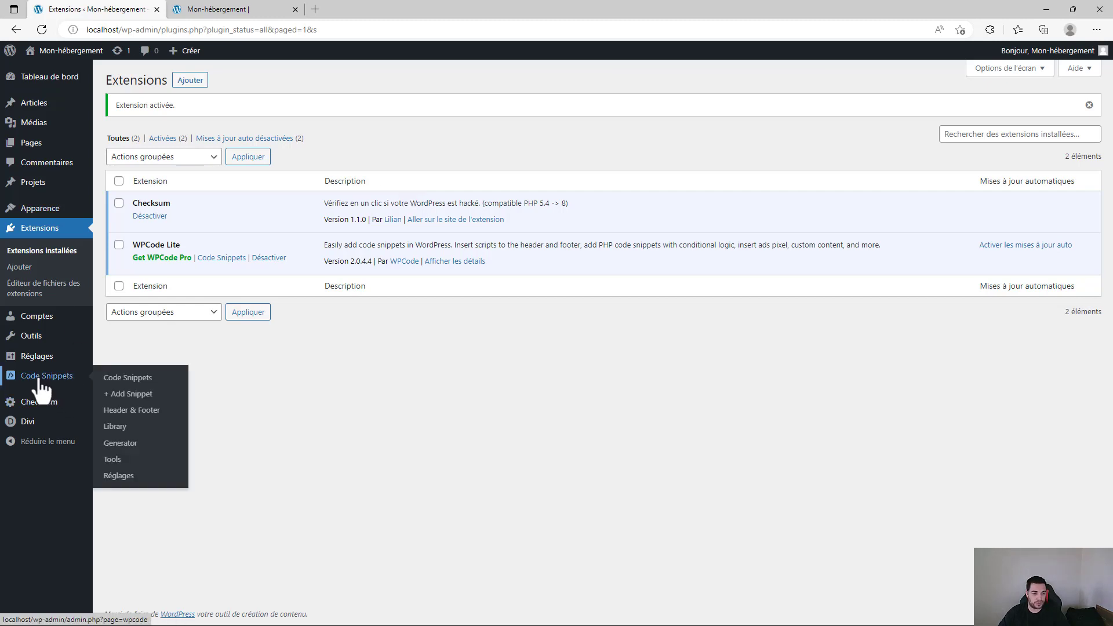
{"action": "left_click", "coordinate": [131, 397]}
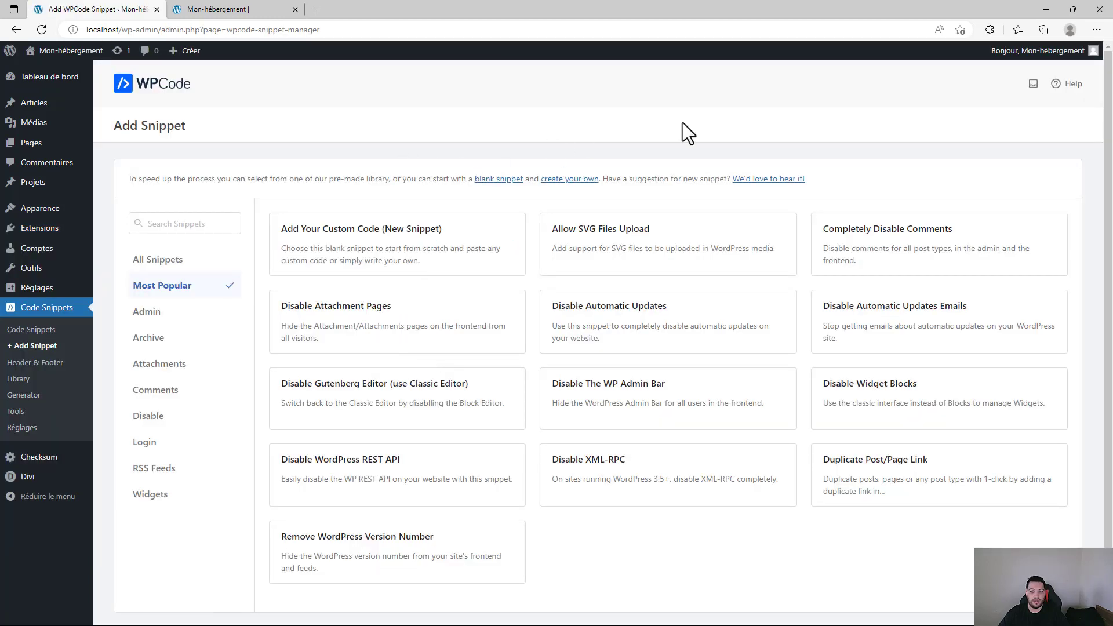
Step: In the site's other browser tab, open the page "Activités du site" for editing from the WordPress admin
{"action": "left_click", "coordinate": [248, 13]}
{"action": "left_click", "coordinate": [89, 56]}
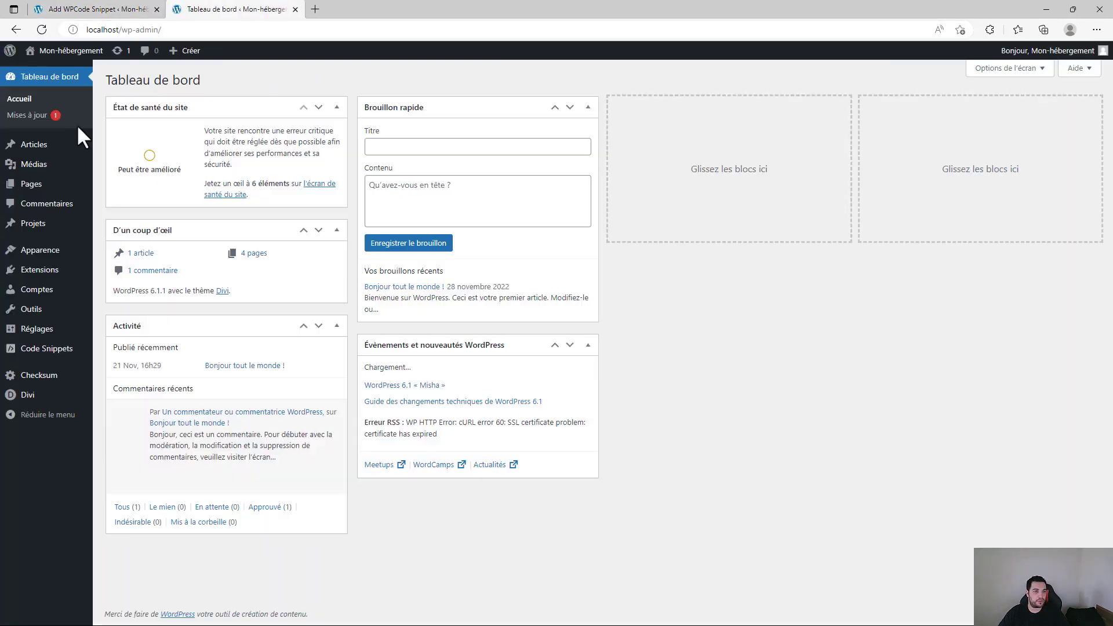
{"action": "left_click", "coordinate": [32, 189]}
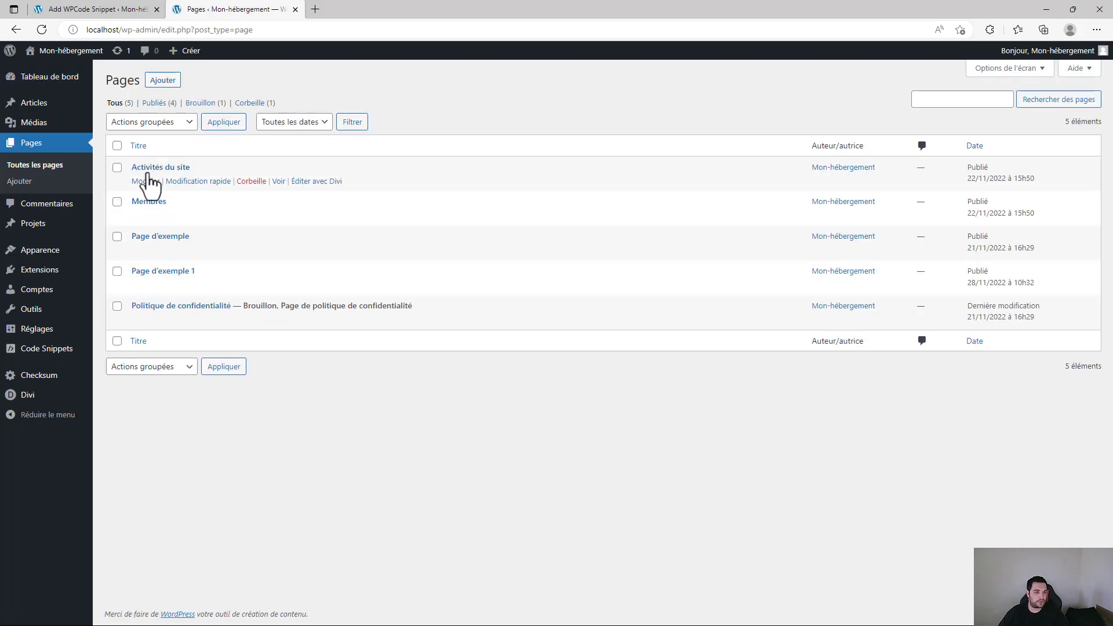
{"action": "left_click", "coordinate": [145, 182]}
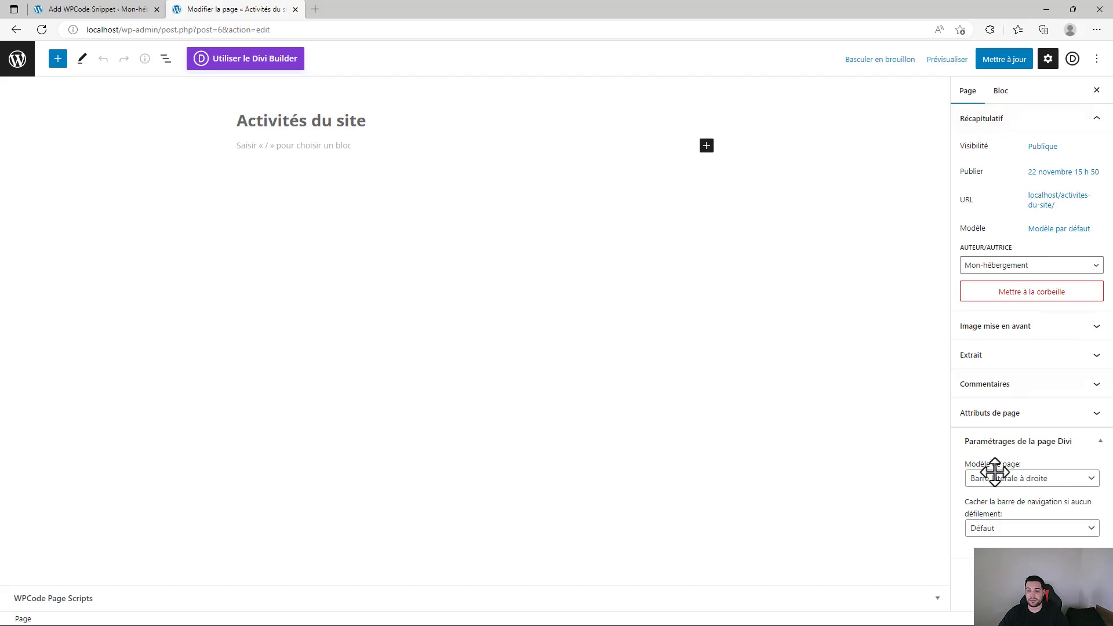
Step: Add WPCode's ready-made "Disable Gutenberg Editor (use Classic Editor)" snippet, set it to active and save it
{"action": "left_click", "coordinate": [105, 10]}
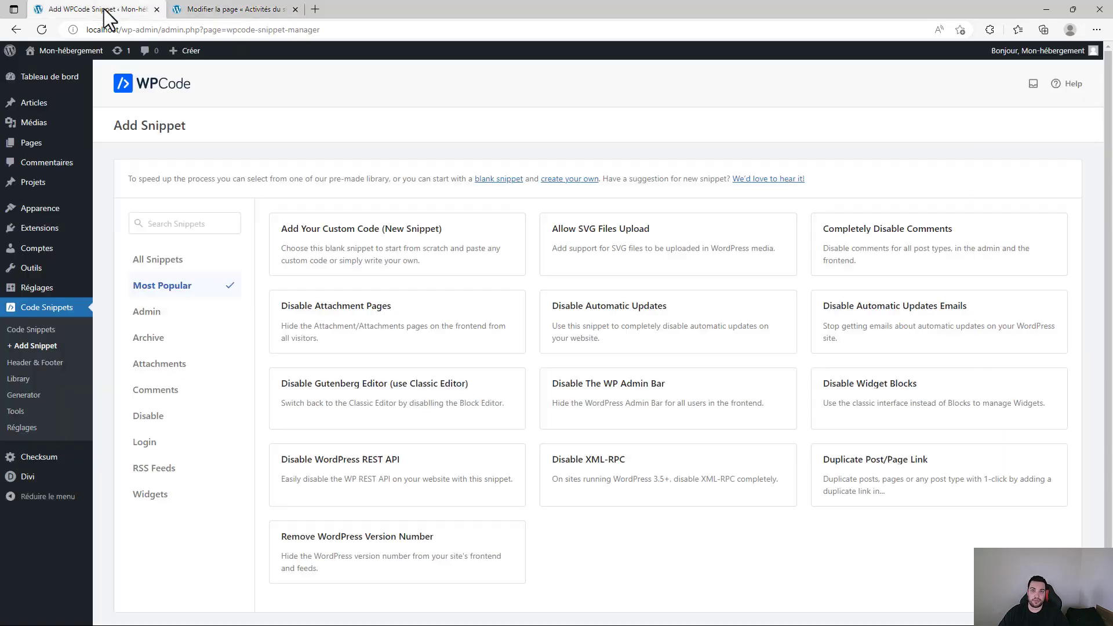
{"action": "mouse_move", "coordinate": [858, 274]}
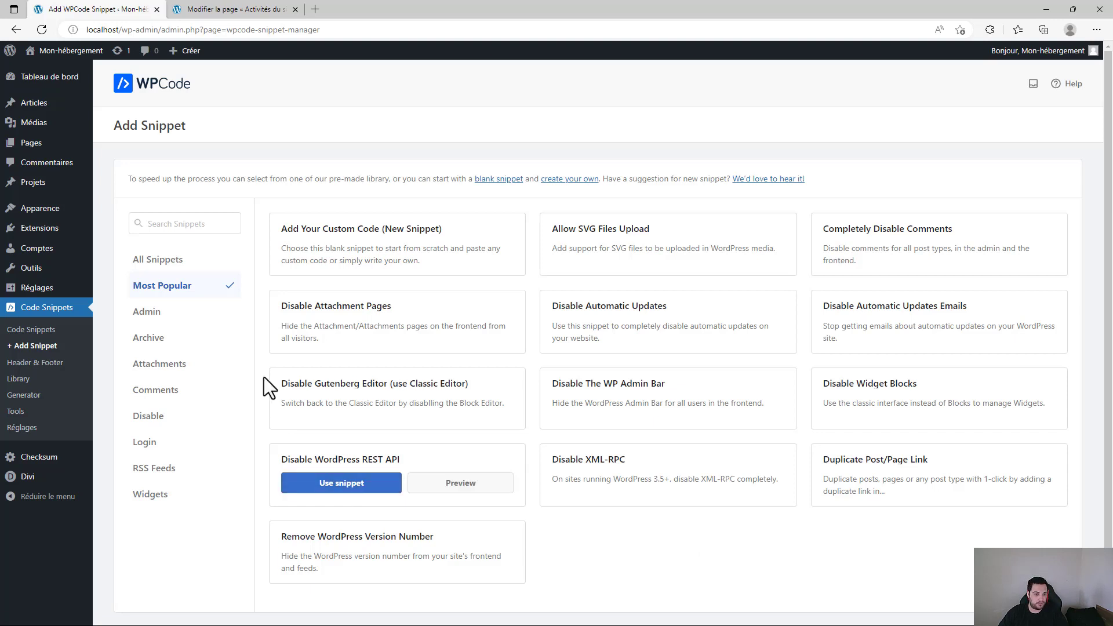
{"action": "mouse_move", "coordinate": [293, 388]}
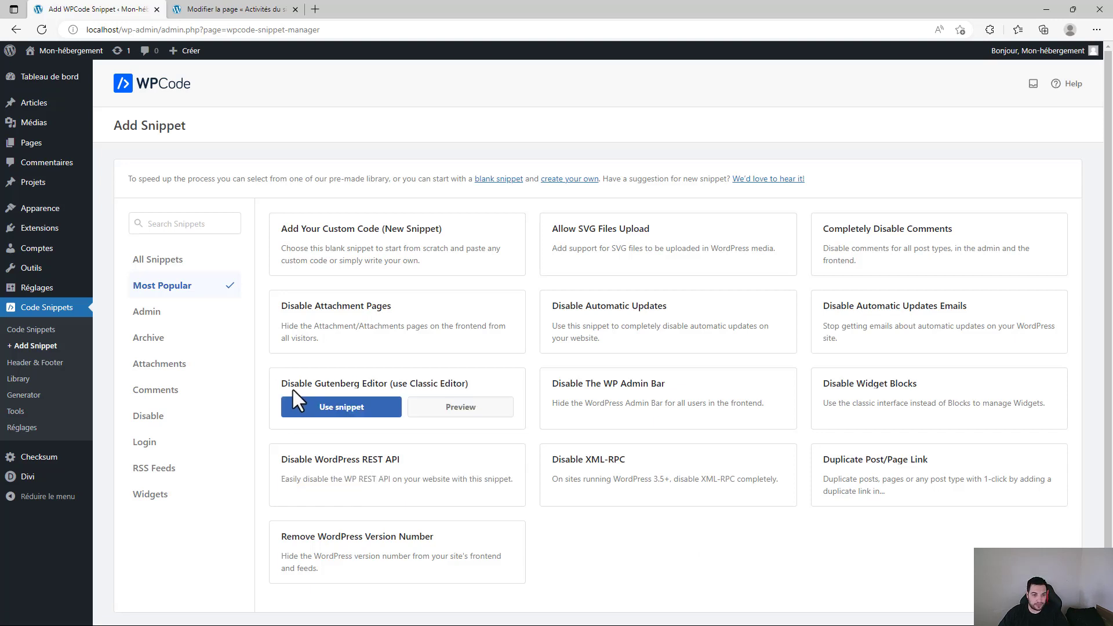
{"action": "left_click", "coordinate": [374, 407]}
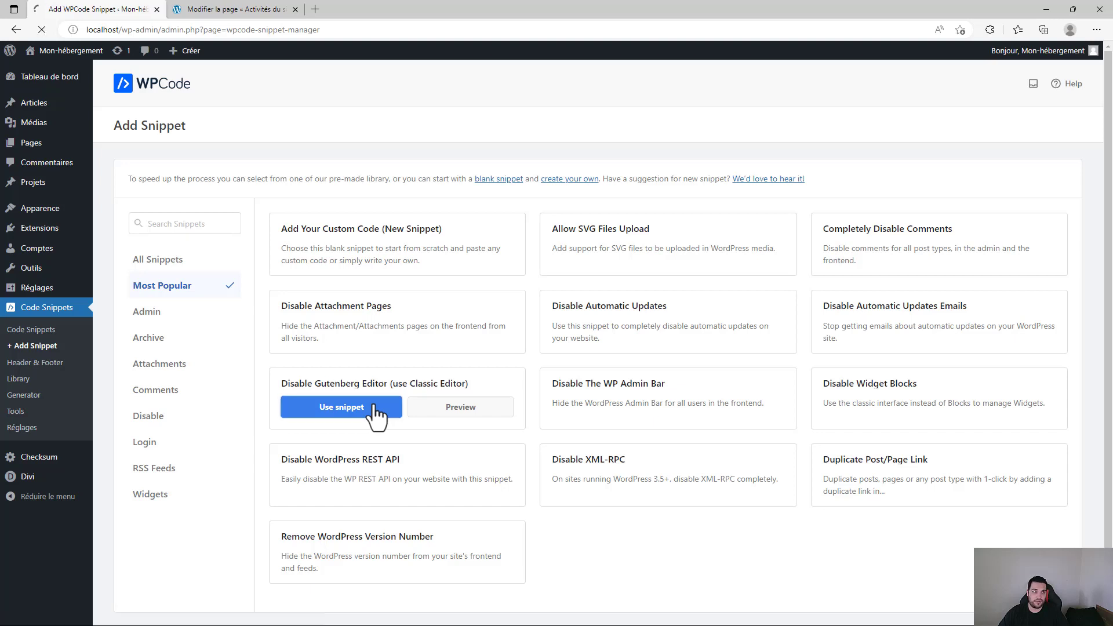
{"action": "left_click_drag", "start_coordinate": [435, 251], "coordinate": [124, 241]}
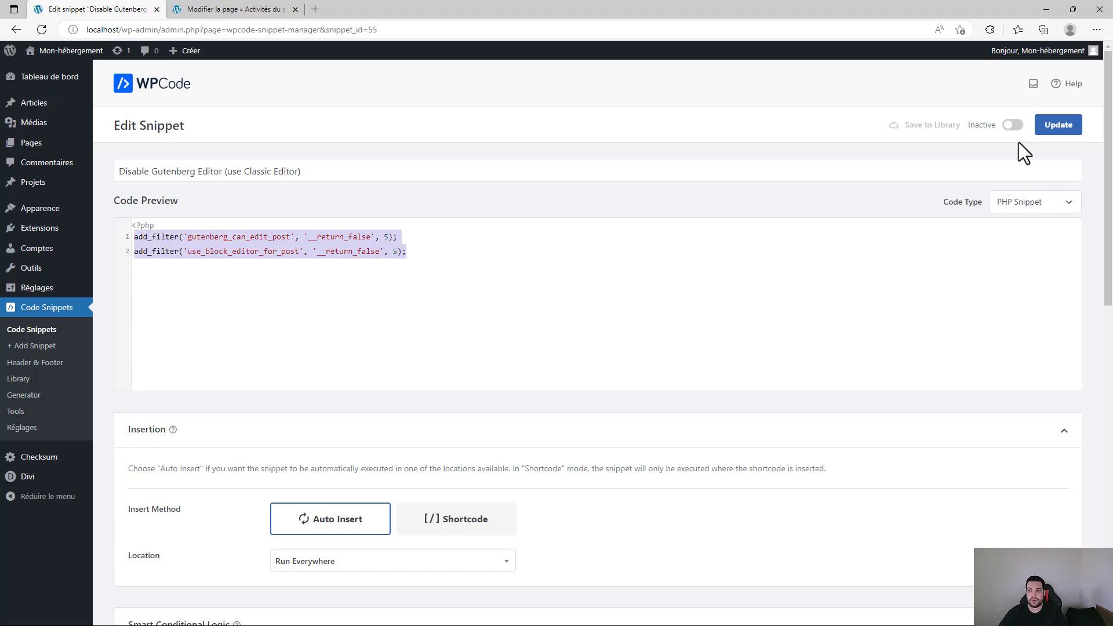
{"action": "left_click", "coordinate": [1013, 126]}
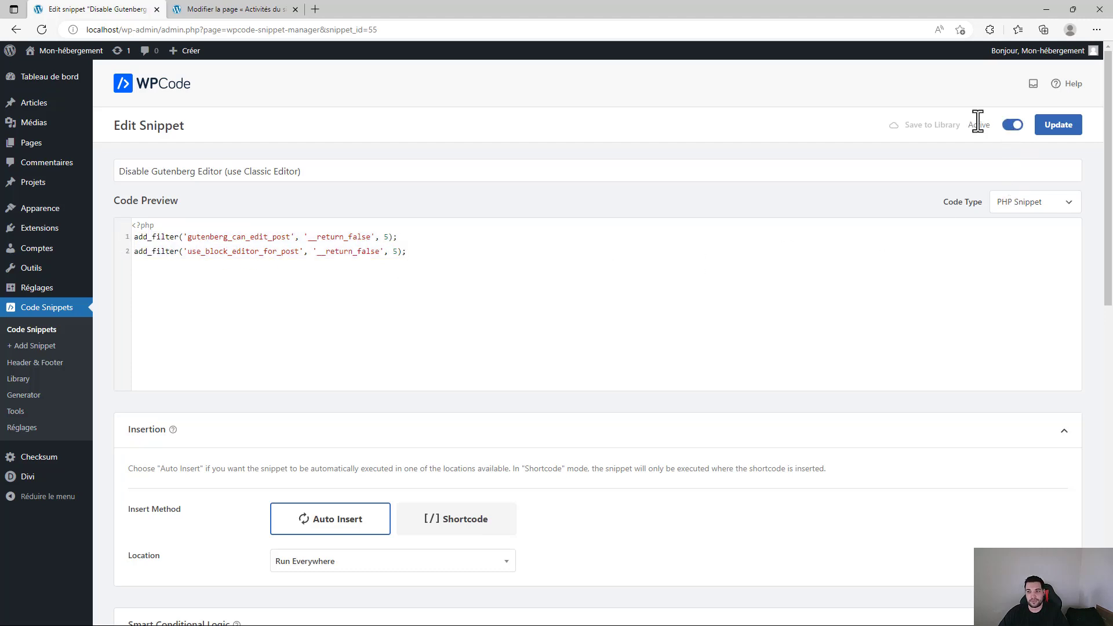
{"action": "left_click", "coordinate": [1059, 129]}
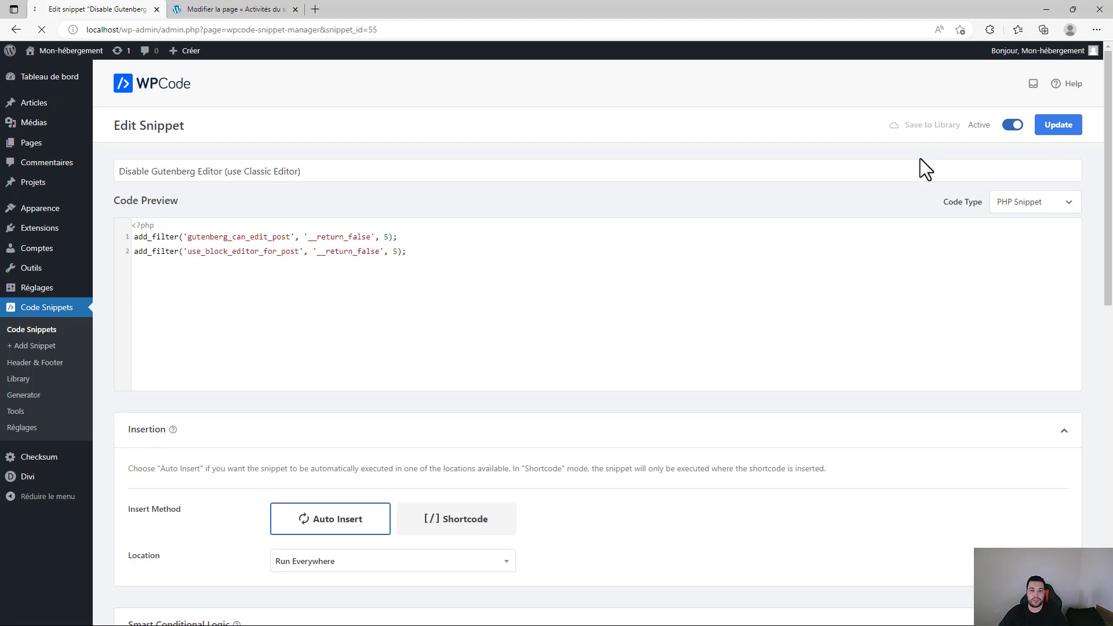
Step: Reload the editing screen of the page "Activités du site" and check which editor it uses
{"action": "left_click", "coordinate": [248, 11]}
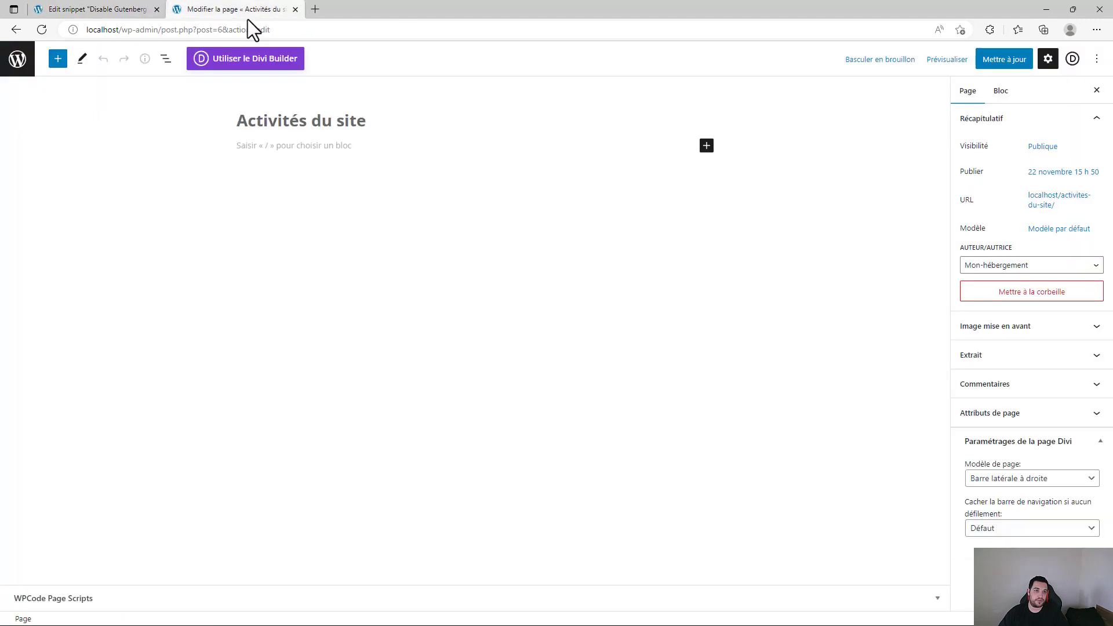
{"action": "left_click", "coordinate": [254, 30]}
{"action": "key", "text": "Return"}
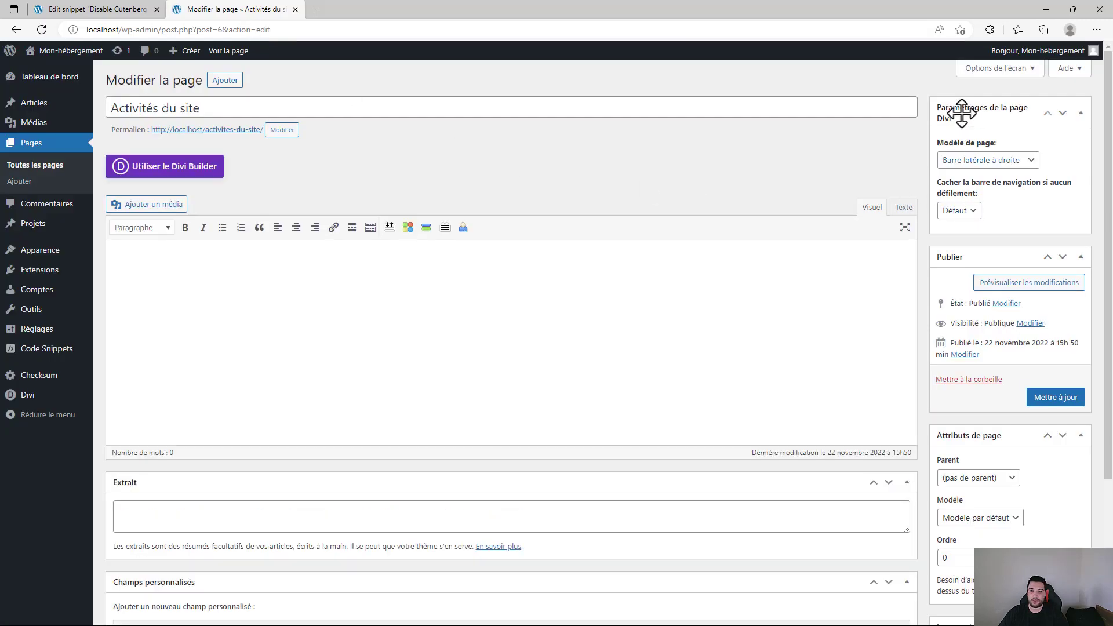
{"action": "scroll", "coordinate": [979, 523], "scroll_direction": "down", "scroll_amount": 5}
{"action": "scroll", "coordinate": [979, 523], "scroll_direction": "up", "scroll_amount": 5}
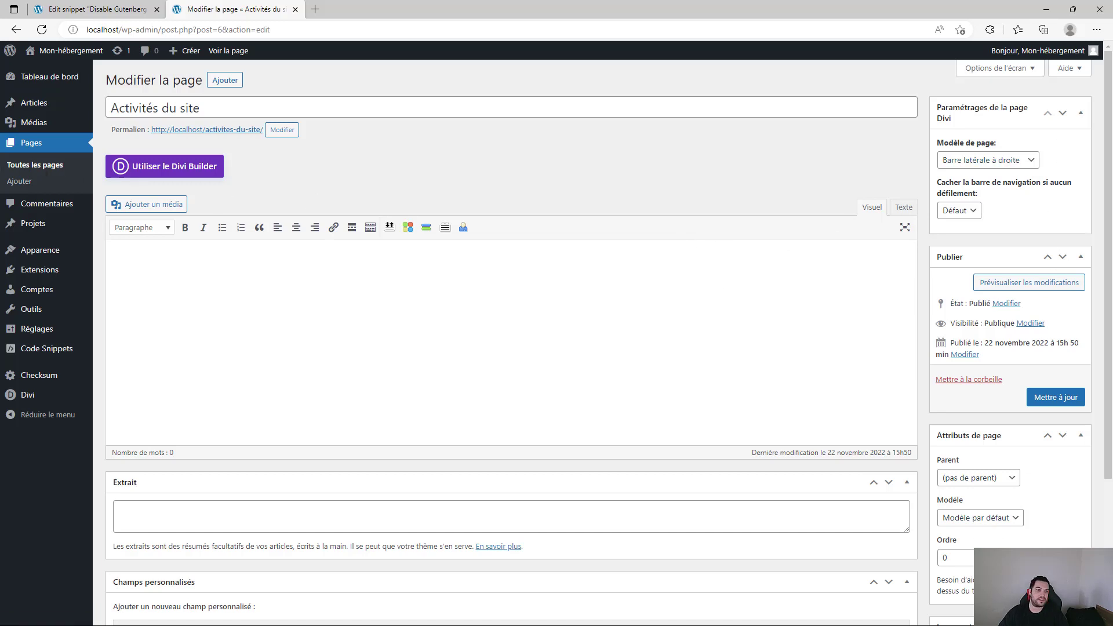
Step: Add WPCode's ready-made "Disable Widget Blocks" snippet, set it to active and save it
{"action": "left_click", "coordinate": [121, 8]}
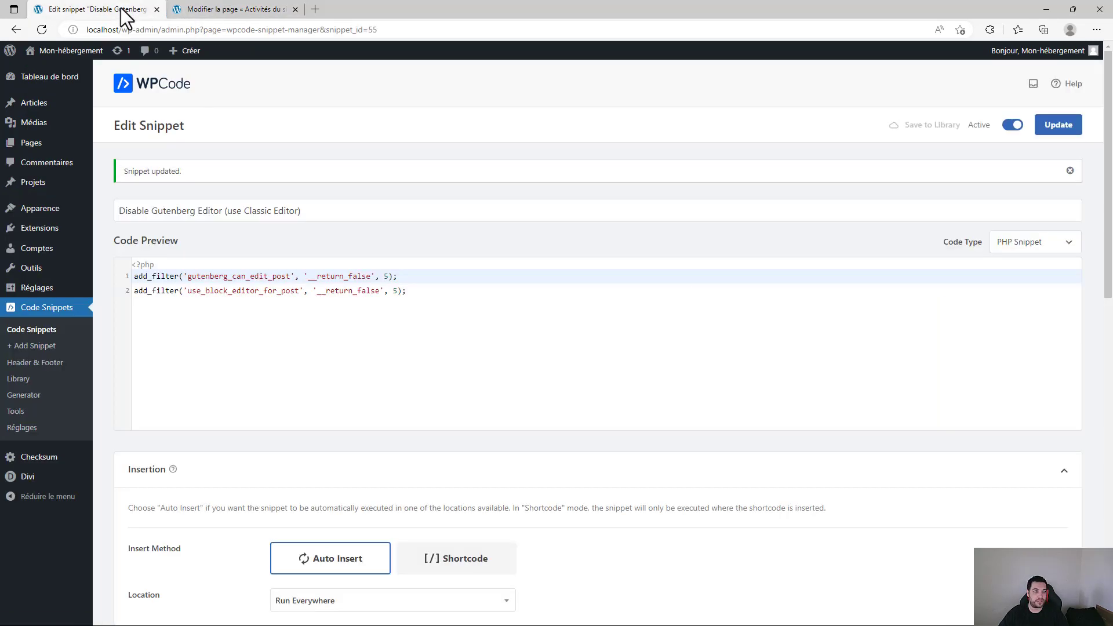
{"action": "left_click", "coordinate": [32, 346]}
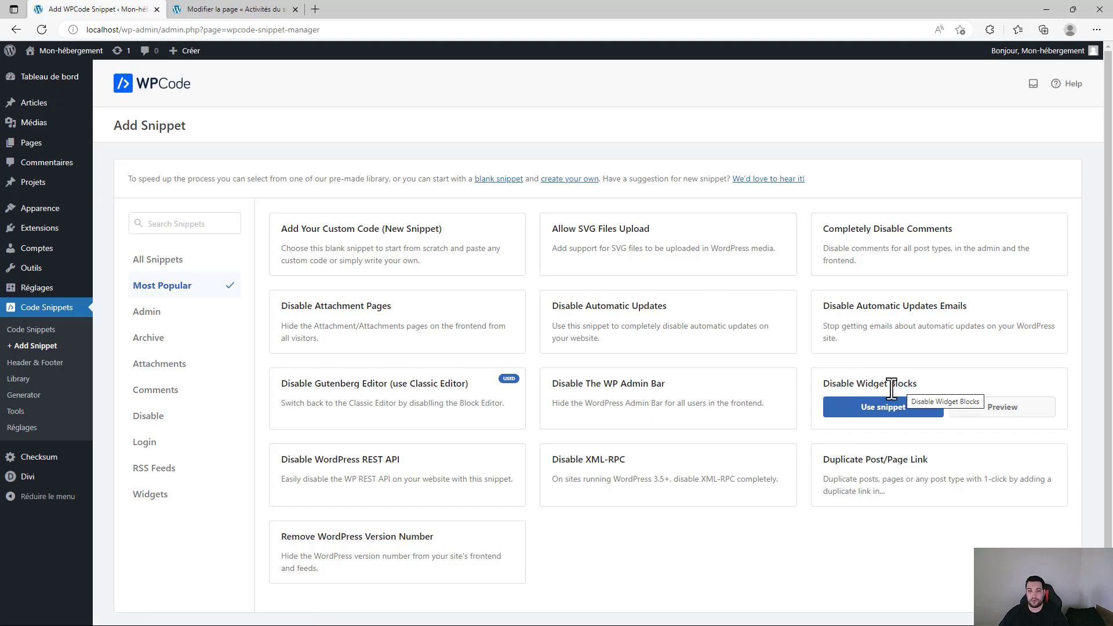
{"action": "left_click", "coordinate": [898, 407]}
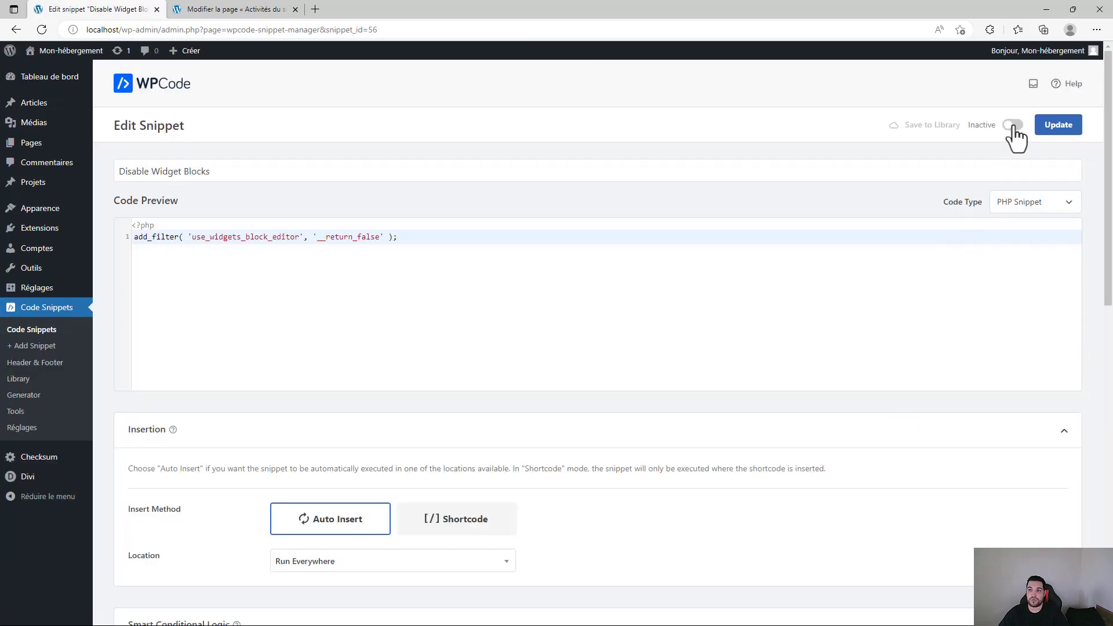
{"action": "left_click", "coordinate": [1013, 127]}
{"action": "left_click", "coordinate": [1057, 129]}
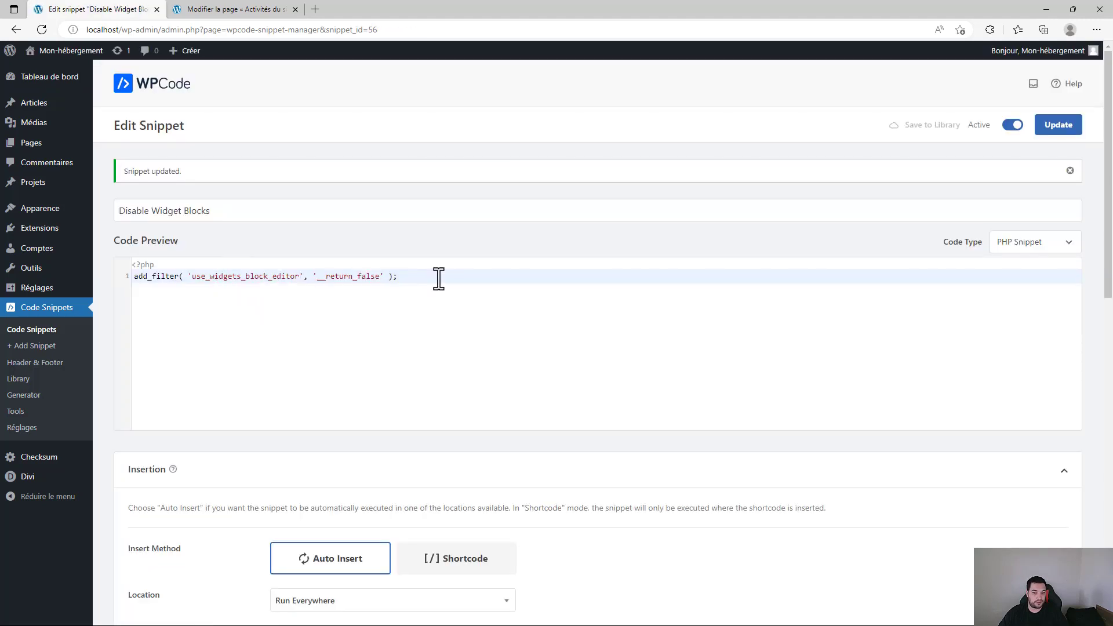
Step: Examine the widget blocks snippet's code, its insertion method and the available insertion locations
{"action": "left_click_drag", "start_coordinate": [437, 278], "coordinate": [133, 278]}
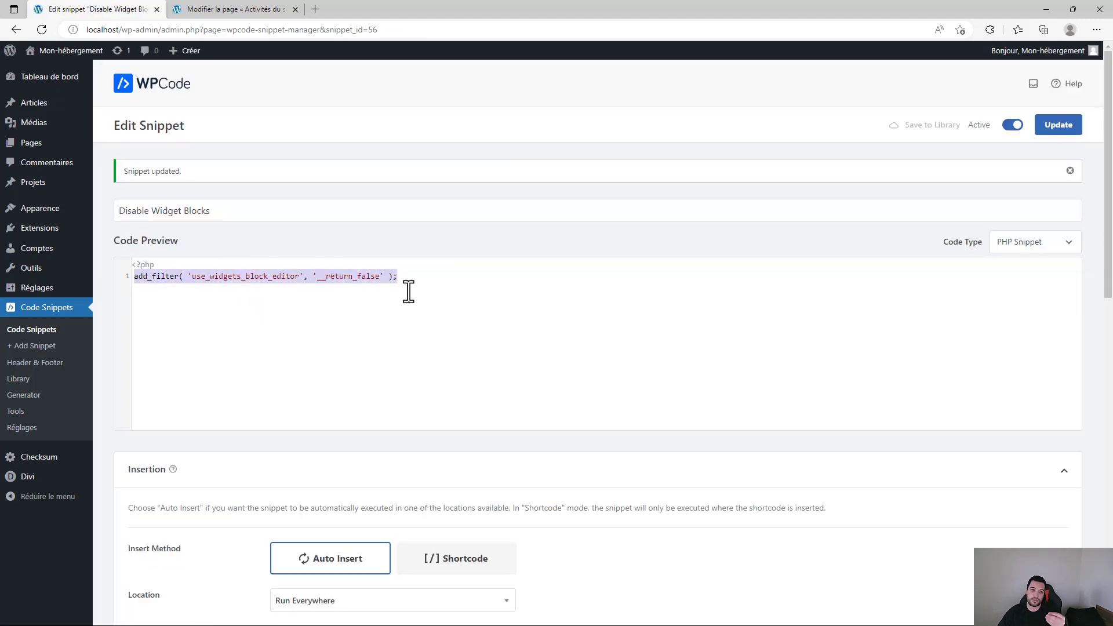
{"action": "left_click", "coordinate": [434, 277]}
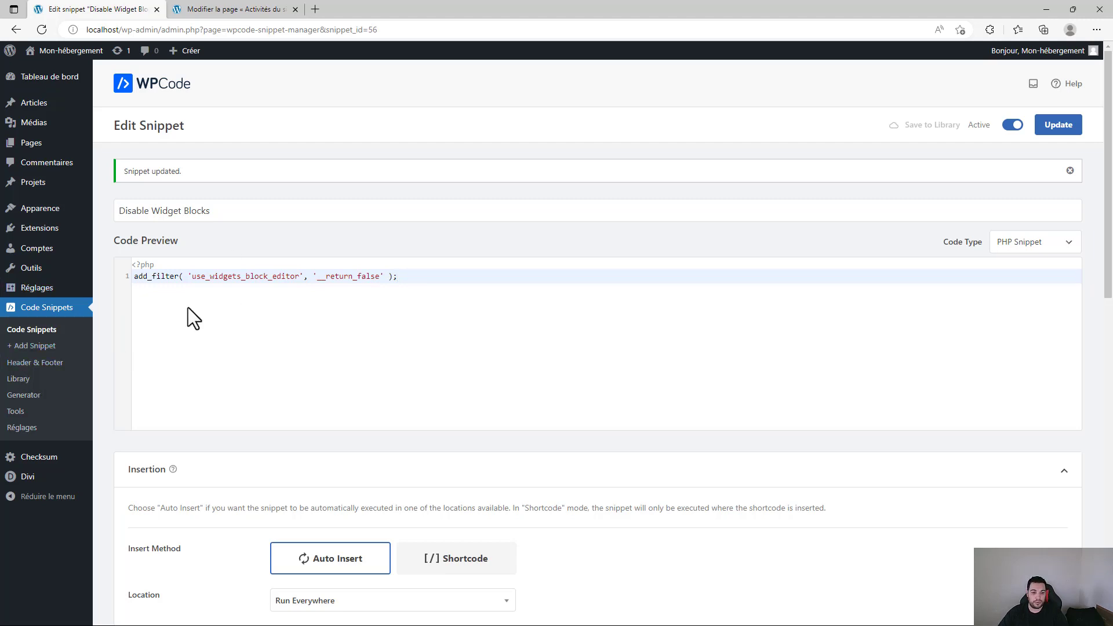
{"action": "scroll", "coordinate": [235, 267], "scroll_direction": "down", "scroll_amount": 3}
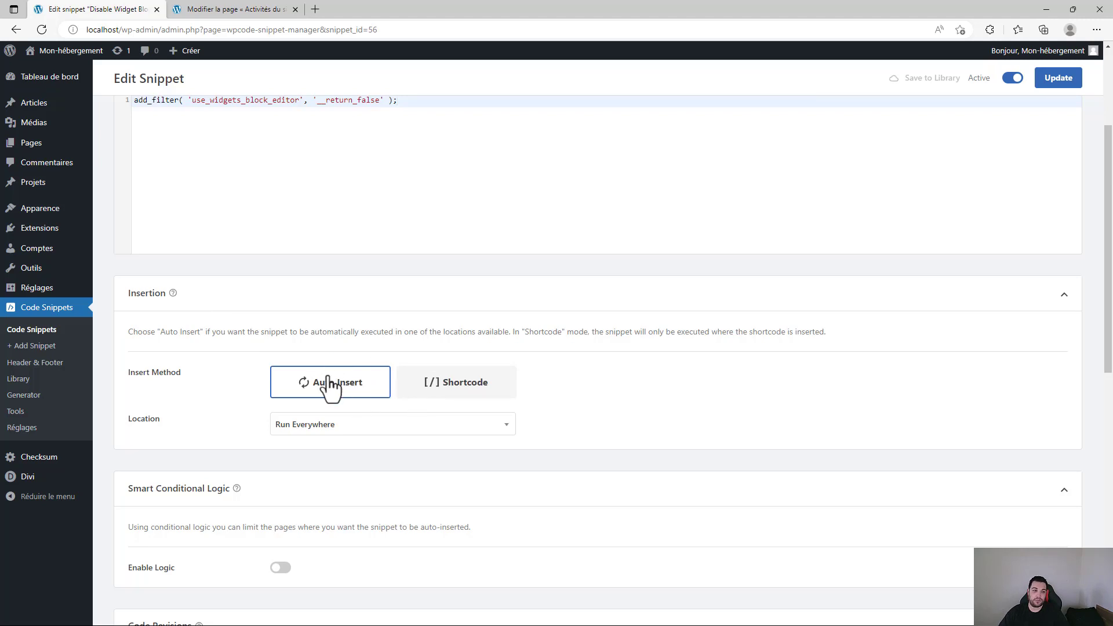
{"action": "scroll", "coordinate": [148, 431], "scroll_direction": "down", "scroll_amount": 2}
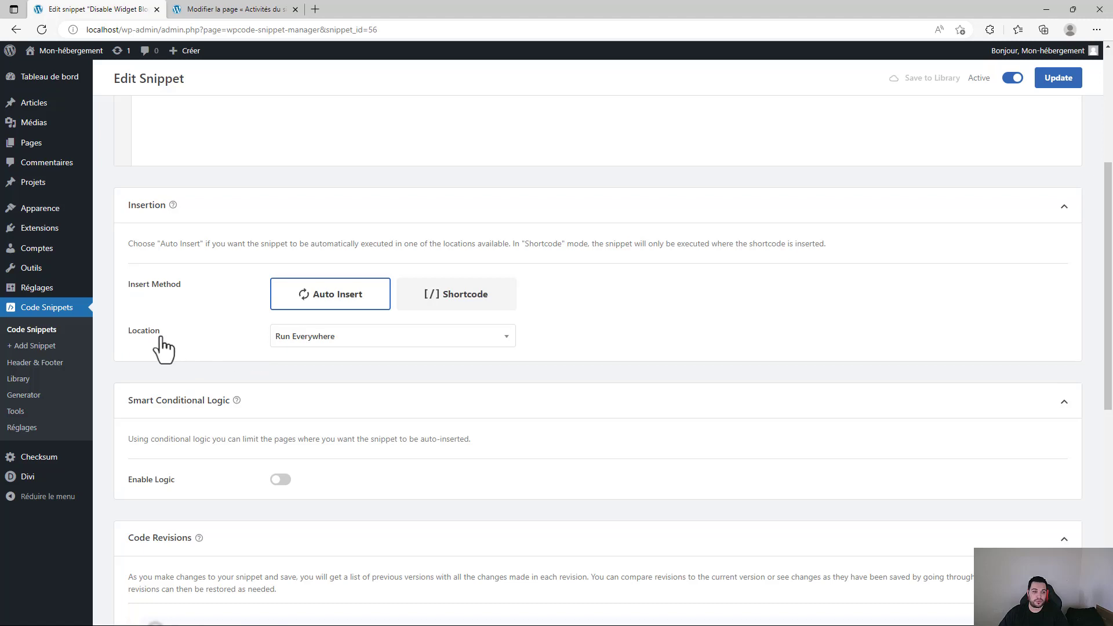
{"action": "left_click", "coordinate": [353, 345]}
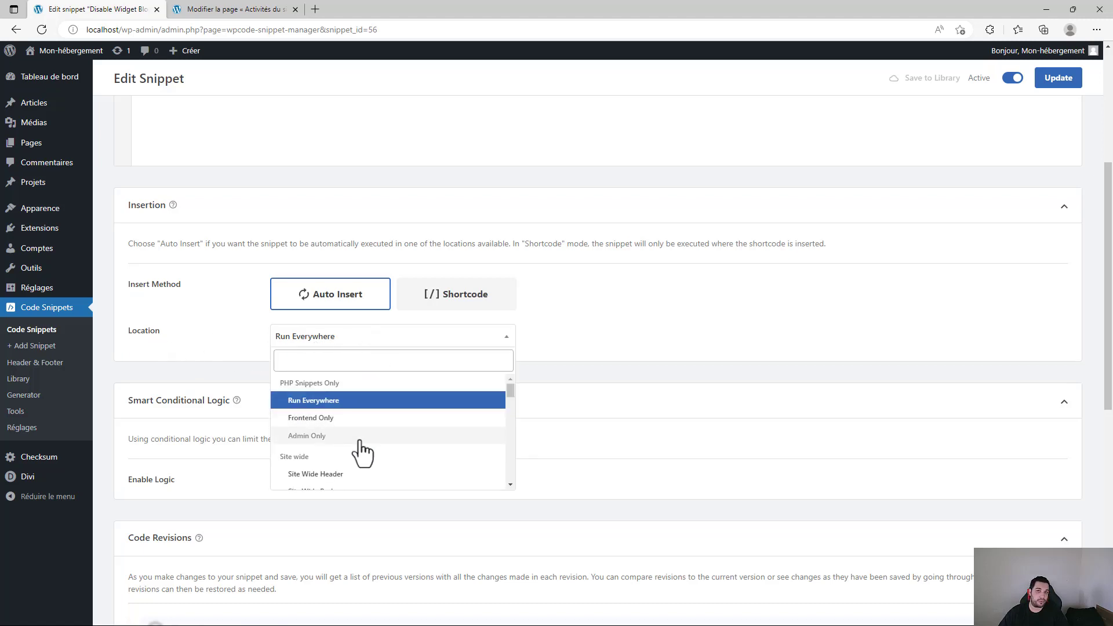
{"action": "scroll", "coordinate": [187, 374], "scroll_direction": "up", "scroll_amount": 5}
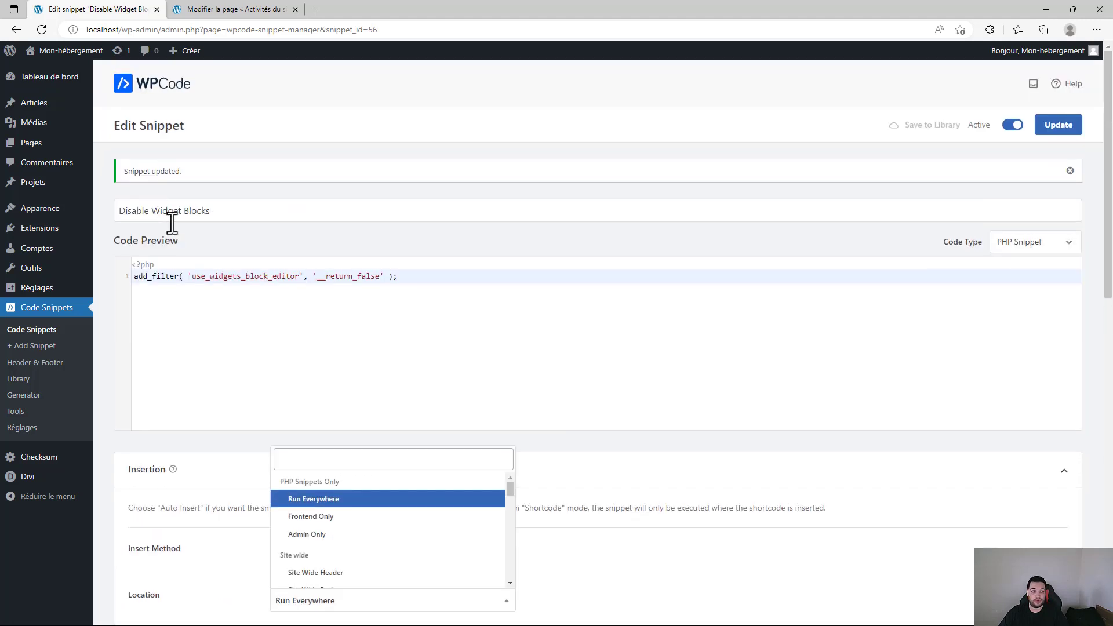
{"action": "left_click", "coordinate": [244, 277]}
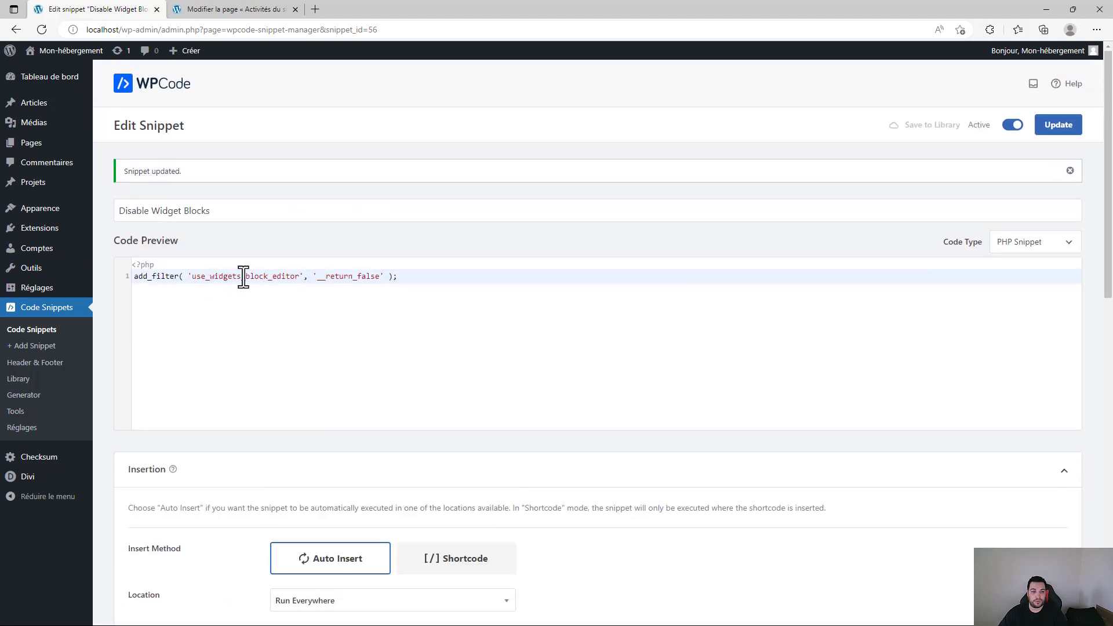
{"action": "double_click", "coordinate": [244, 277]}
{"action": "left_click", "coordinate": [302, 277]}
Step: Set the insertion location of the "Disable Widget Blocks" snippet to Admin Only
{"action": "scroll", "coordinate": [296, 307], "scroll_direction": "down", "scroll_amount": 2}
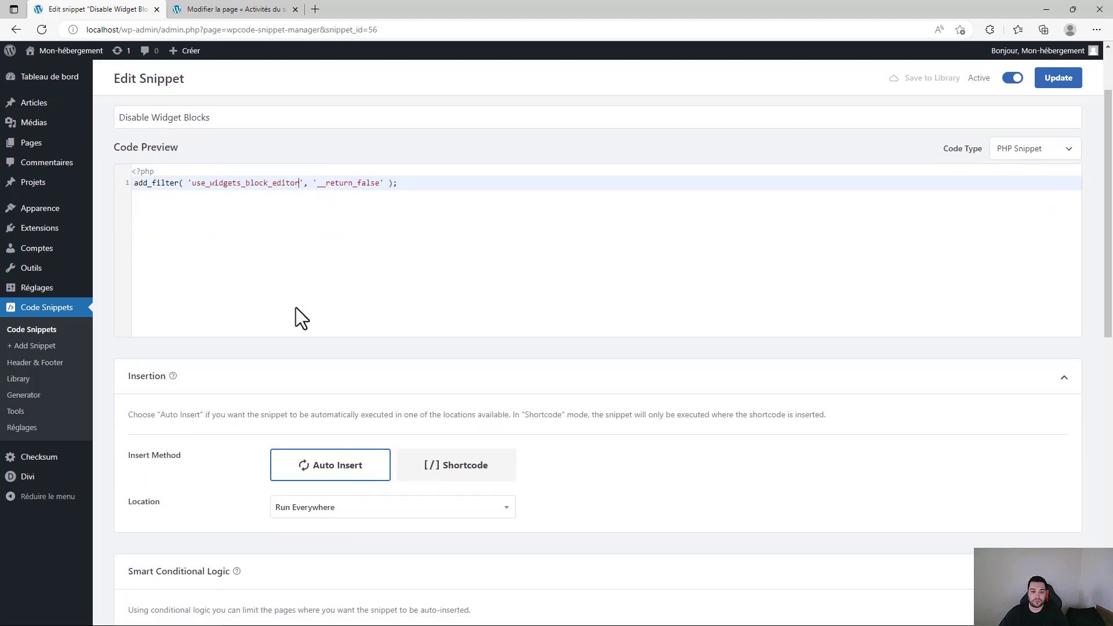
{"action": "scroll", "coordinate": [296, 313], "scroll_direction": "down", "scroll_amount": 4}
{"action": "left_click", "coordinate": [342, 335]}
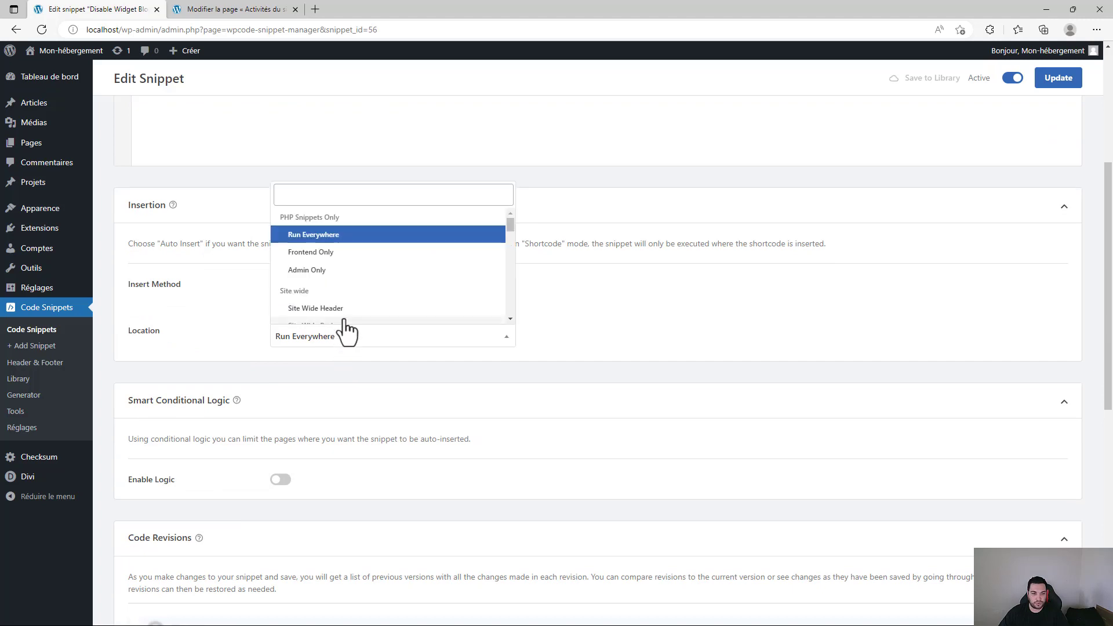
{"action": "left_click", "coordinate": [332, 271]}
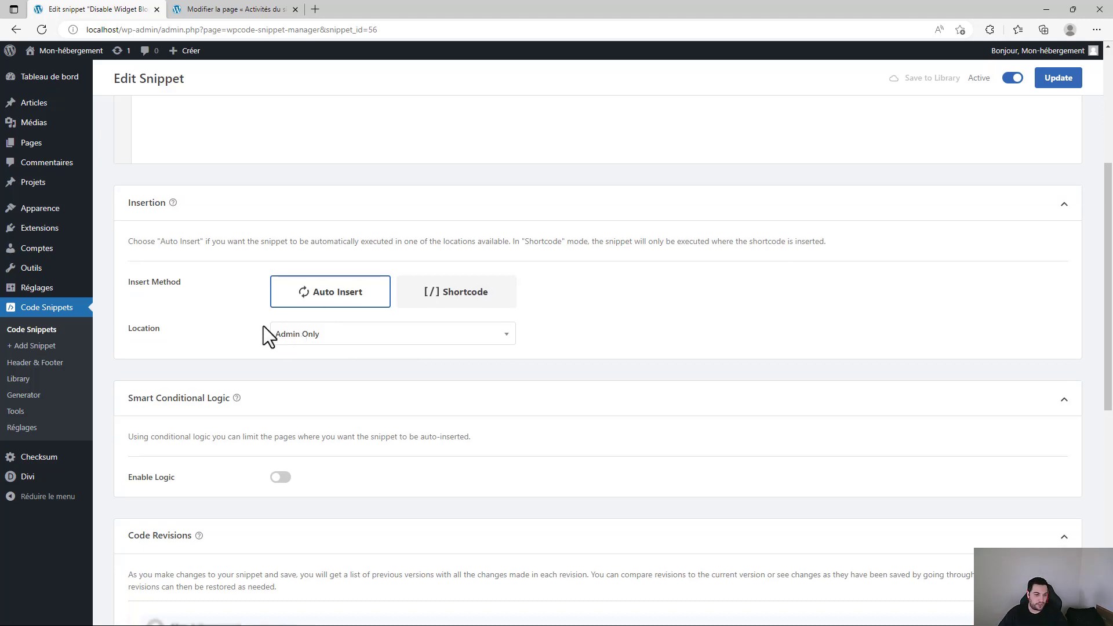
Step: Enable smart conditional logic for the snippet and add a Show condition group based on User Role
{"action": "scroll", "coordinate": [244, 328], "scroll_direction": "down", "scroll_amount": 3}
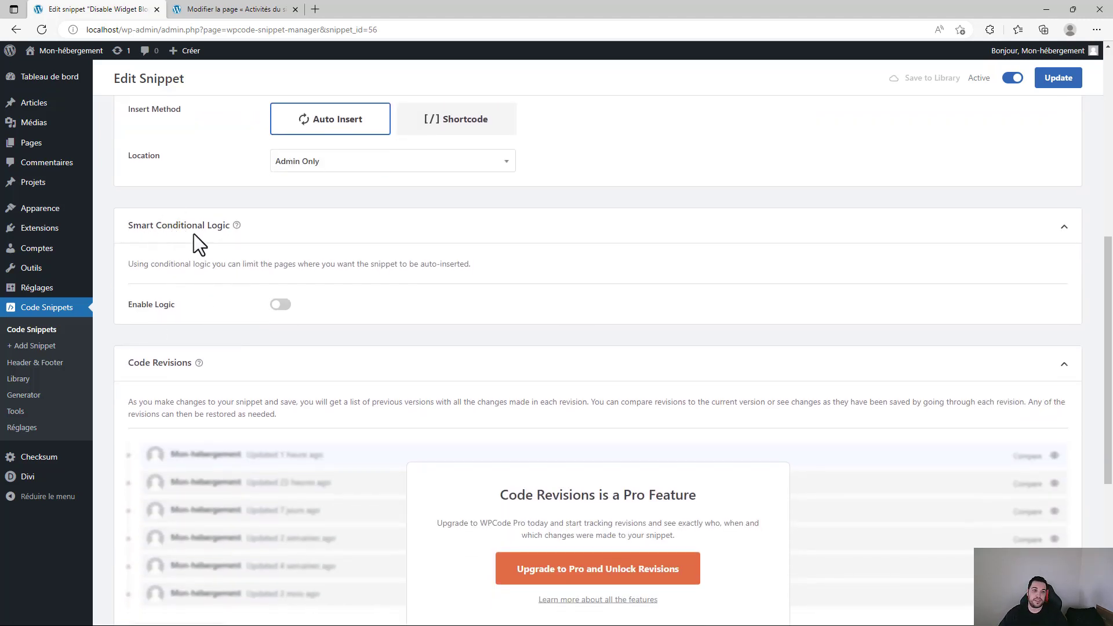
{"action": "left_click", "coordinate": [280, 307]}
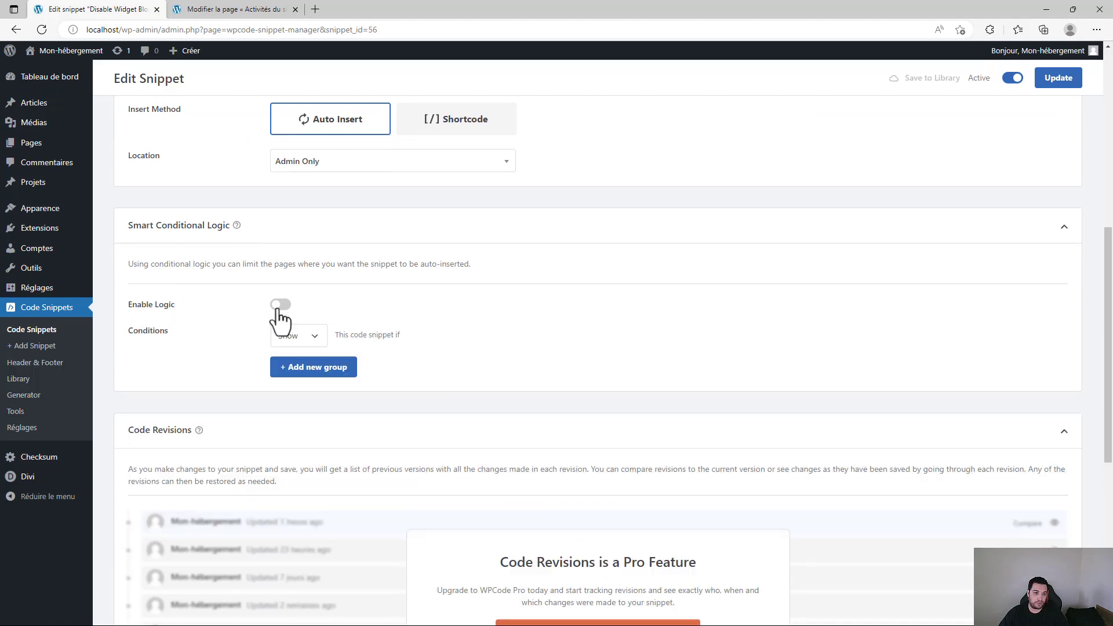
{"action": "left_click", "coordinate": [312, 339]}
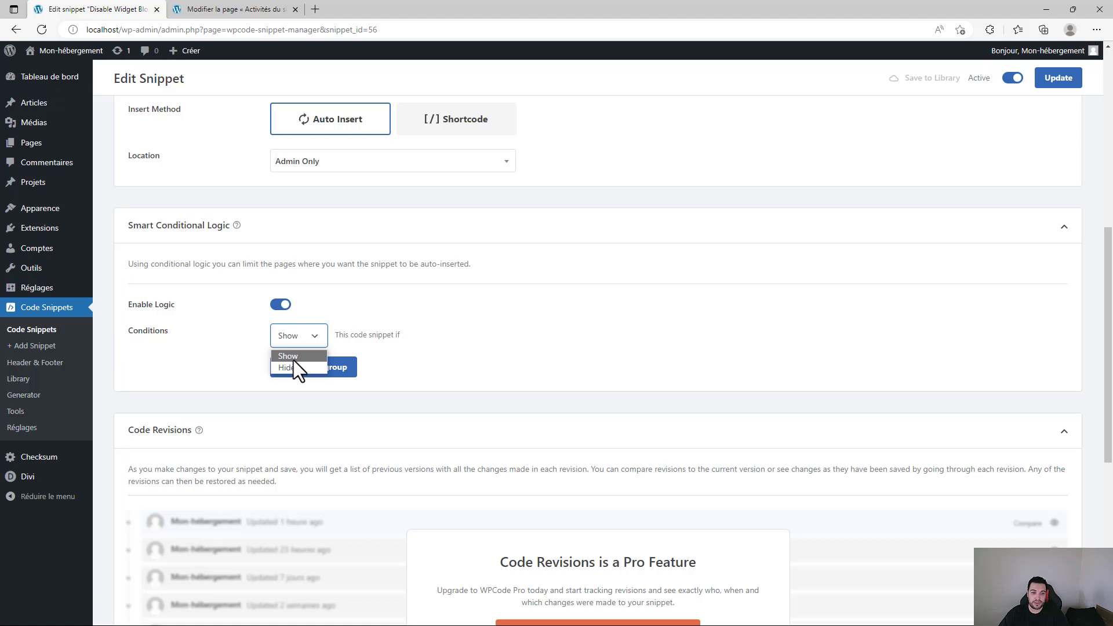
{"action": "left_click", "coordinate": [293, 360]}
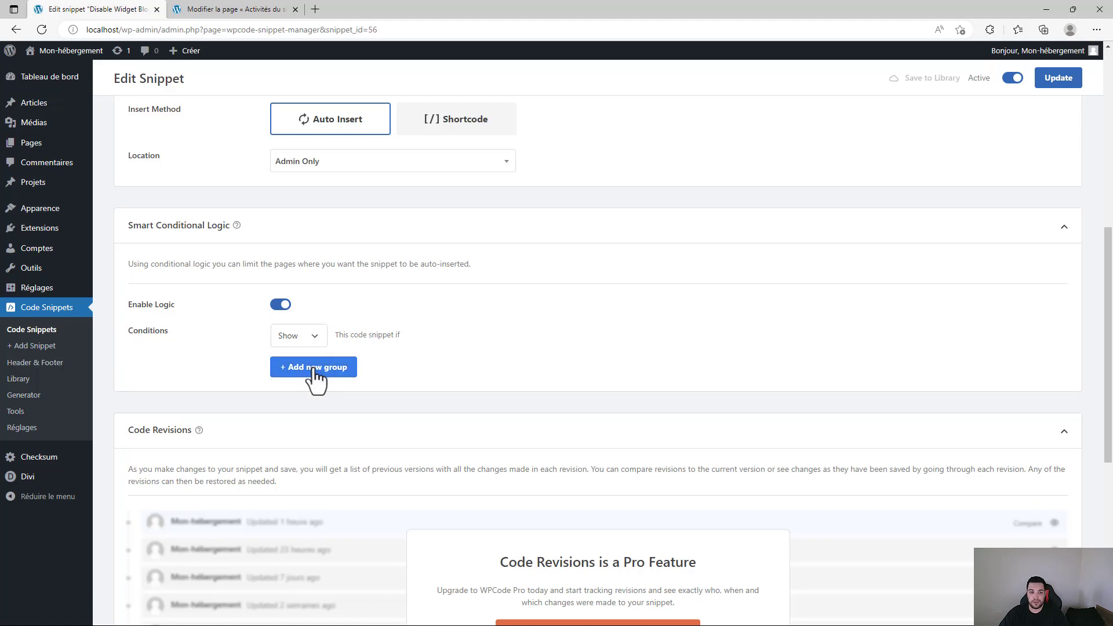
{"action": "left_click", "coordinate": [312, 369]}
{"action": "left_click", "coordinate": [369, 383]}
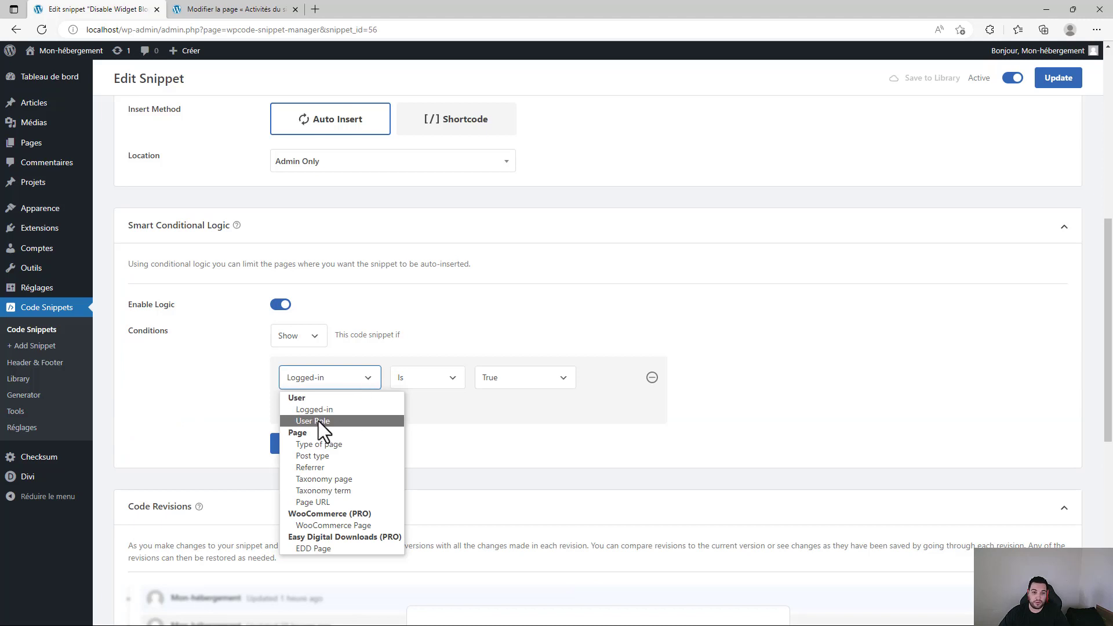
{"action": "left_click", "coordinate": [318, 421]}
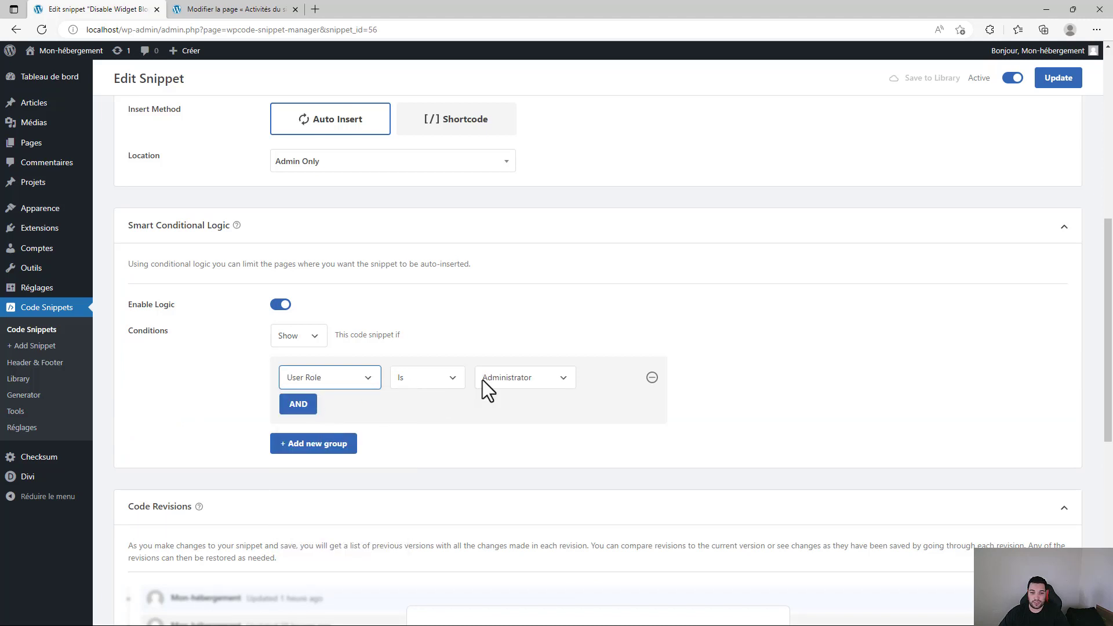
Step: Set the role in the User Role condition to Author
{"action": "left_click", "coordinate": [510, 383]}
{"action": "left_click", "coordinate": [517, 391]}
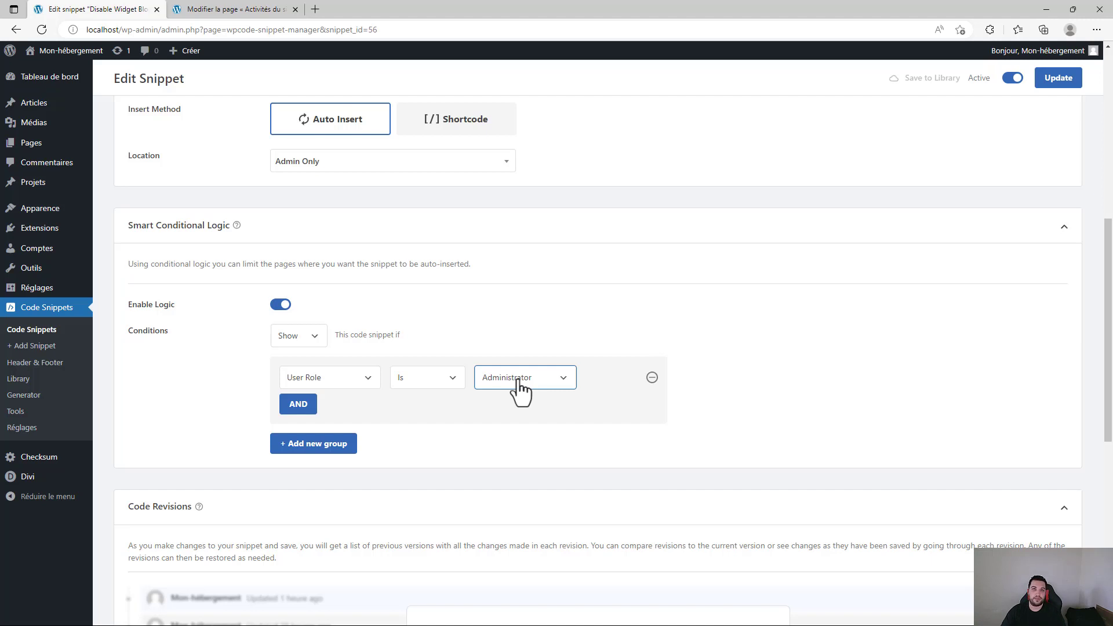
{"action": "left_click", "coordinate": [521, 392]}
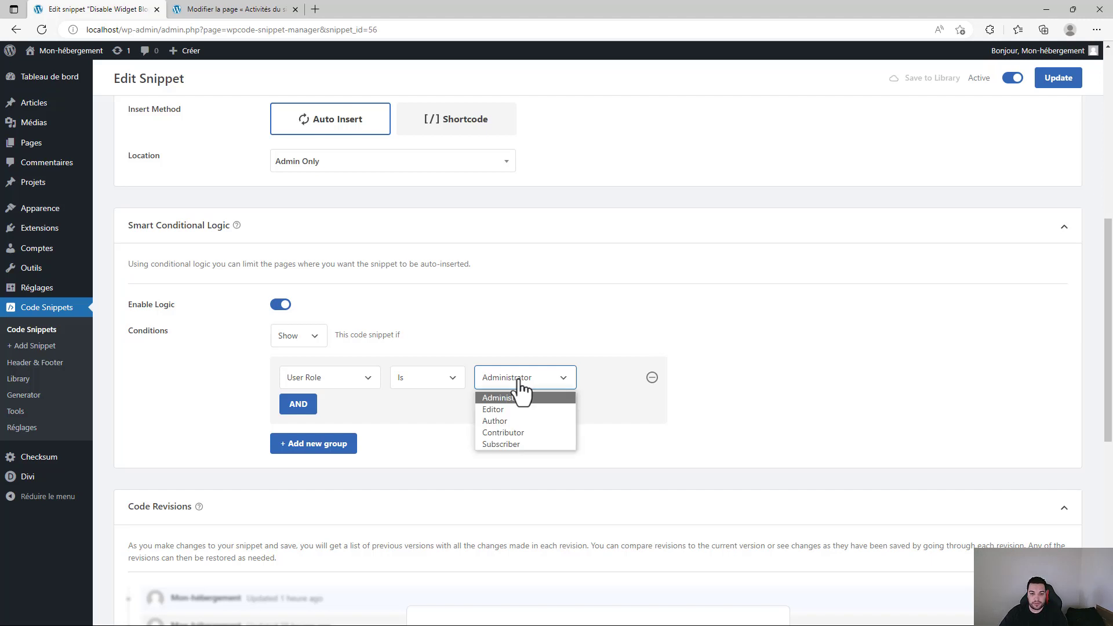
{"action": "left_click", "coordinate": [535, 420]}
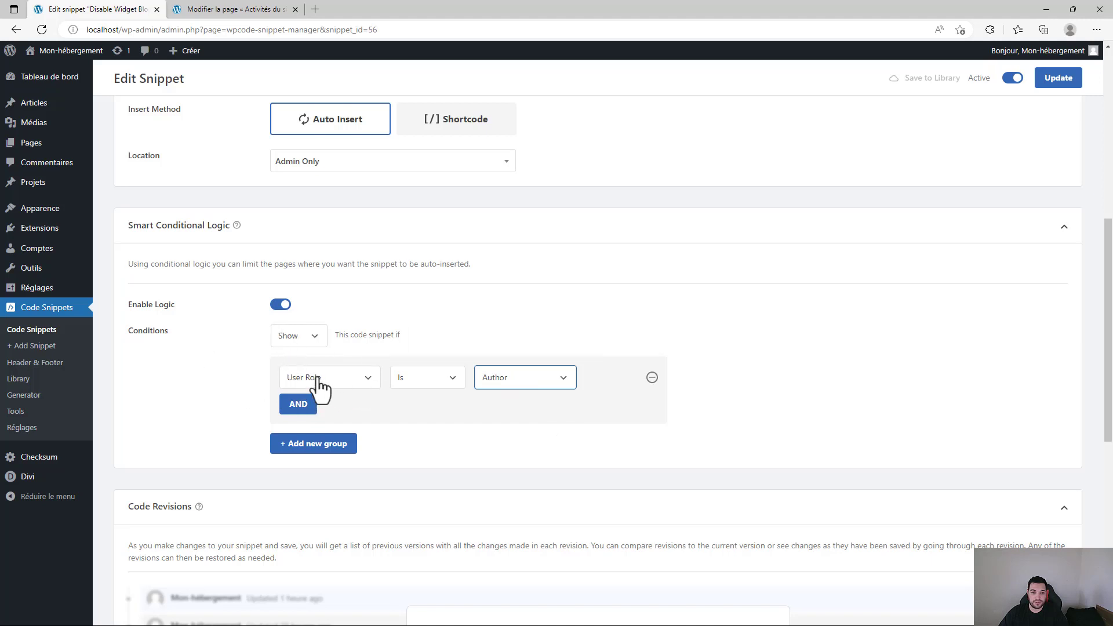
Step: Change the User Role condition to "Is not" Subscriber
{"action": "left_click", "coordinate": [422, 380]}
{"action": "left_click", "coordinate": [421, 379]}
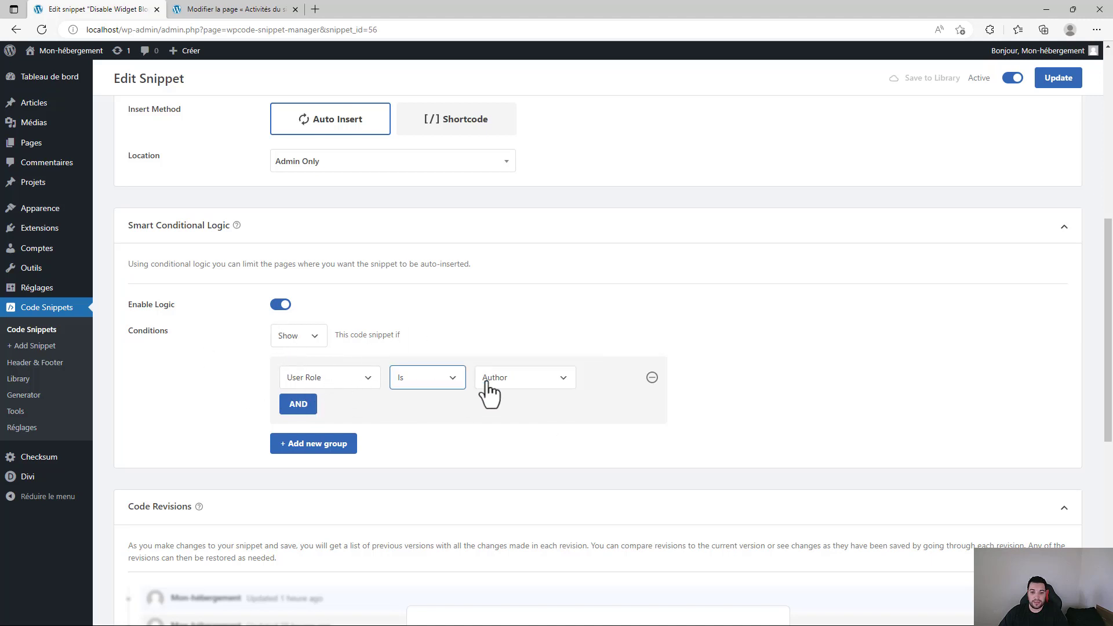
{"action": "left_click", "coordinate": [421, 382]}
{"action": "left_click", "coordinate": [420, 409]}
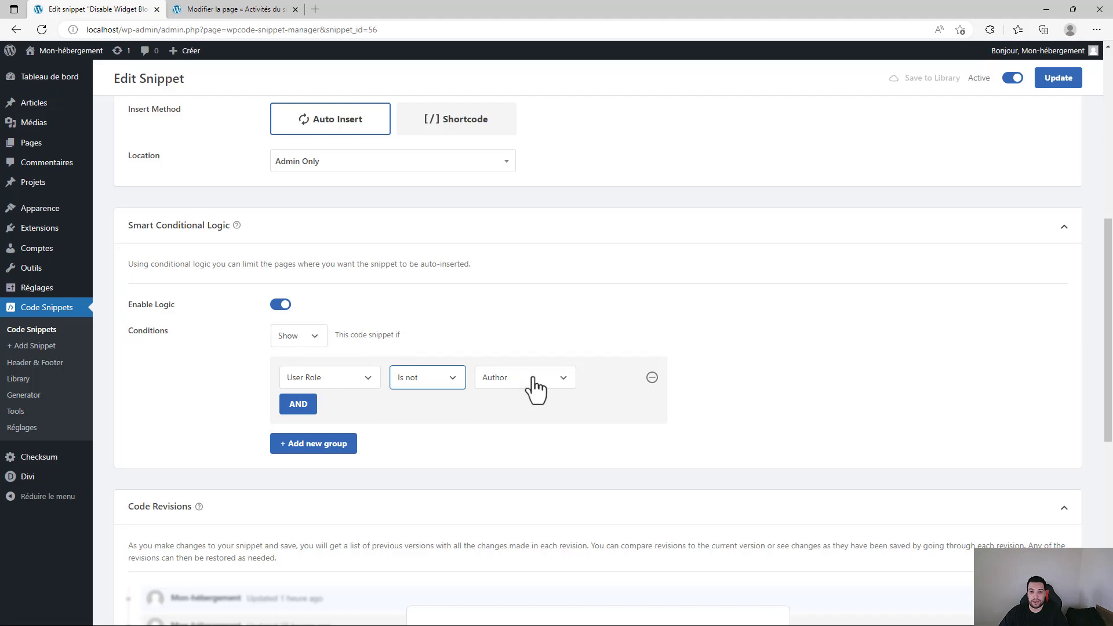
{"action": "left_click", "coordinate": [531, 383]}
{"action": "left_click", "coordinate": [527, 445]}
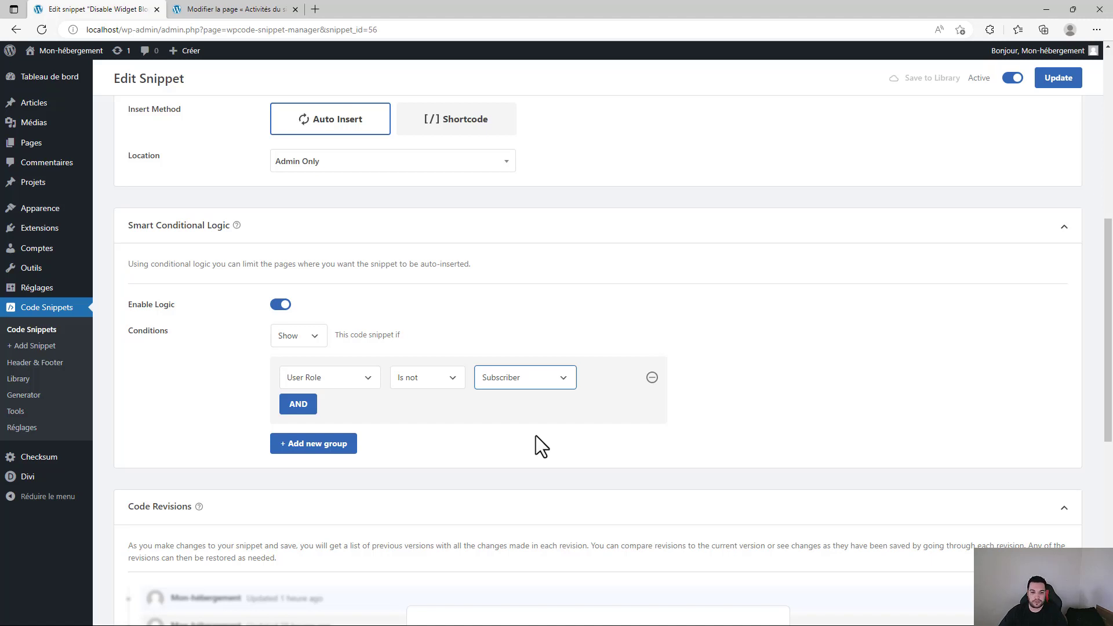
Step: Clear the note in the snippet's basic info and save the updated snippet
{"action": "scroll", "coordinate": [499, 420], "scroll_direction": "down", "scroll_amount": 8}
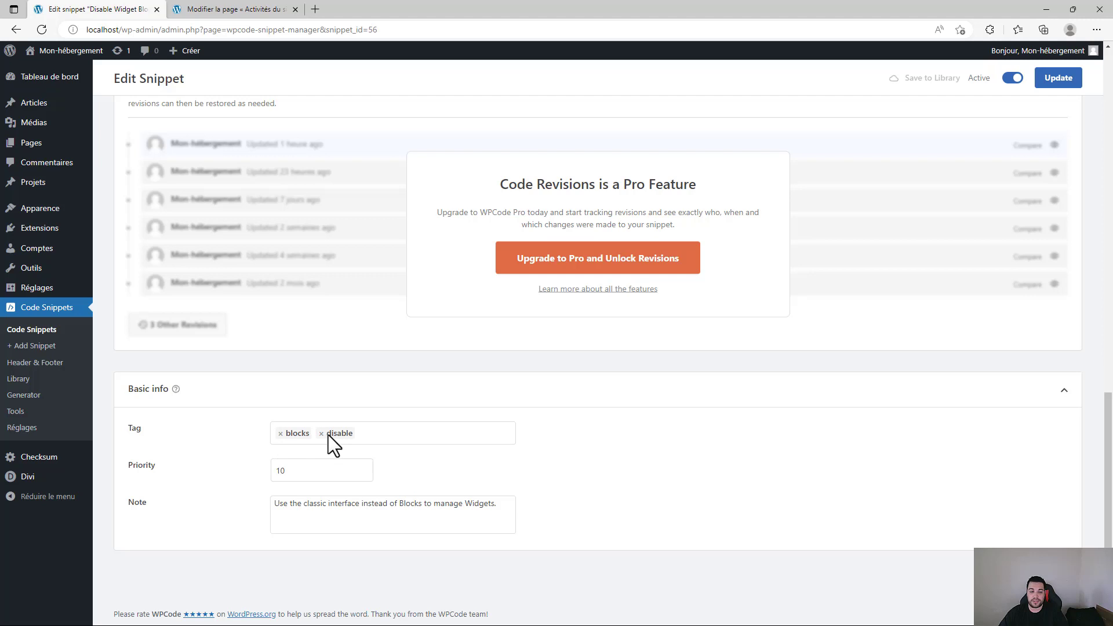
{"action": "mouse_move", "coordinate": [177, 390]}
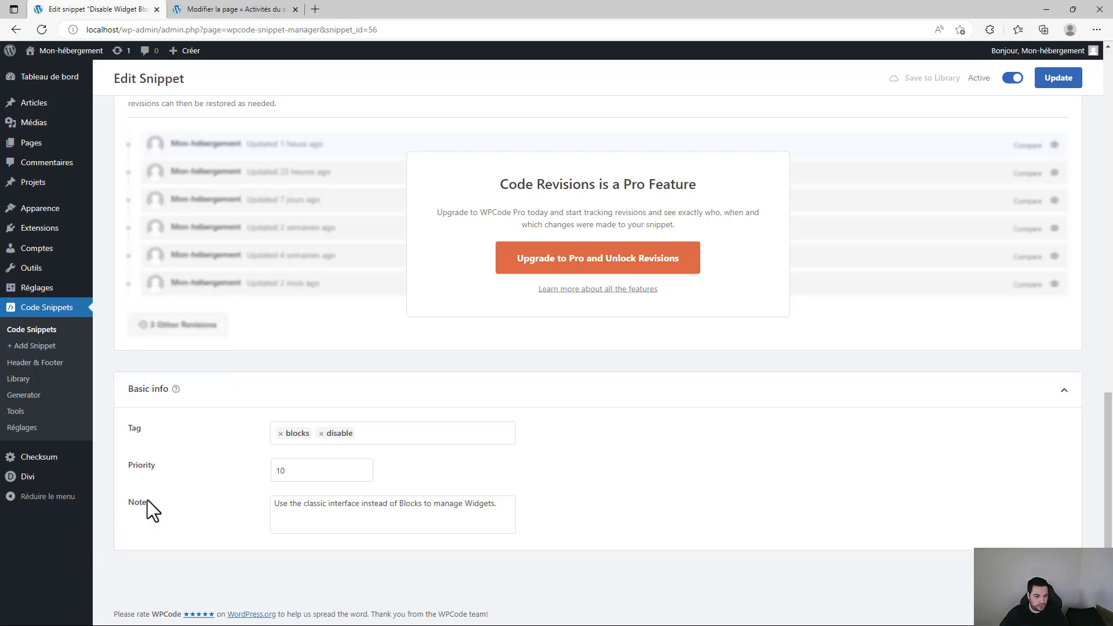
{"action": "left_click_drag", "start_coordinate": [503, 502], "coordinate": [27, 496]}
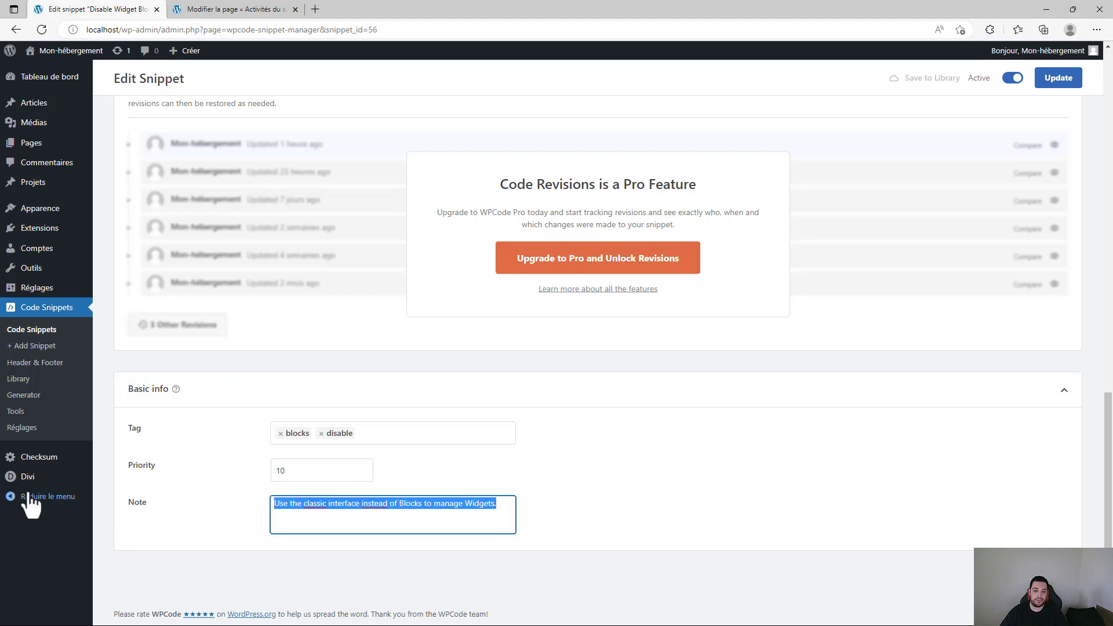
{"action": "type", "text": "jsefhj"}
{"action": "key", "text": "BackSpace"}
{"action": "key", "text": "BackSpace"}
{"action": "key", "text": "BackSpace"}
{"action": "key", "text": "BackSpace"}
{"action": "key", "text": "BackSpace"}
{"action": "key", "text": "BackSpace"}
{"action": "key", "text": "BackSpace"}
{"action": "key", "text": "BackSpace"}
{"action": "key", "text": "BackSpace"}
{"action": "key", "text": "BackSpace"}
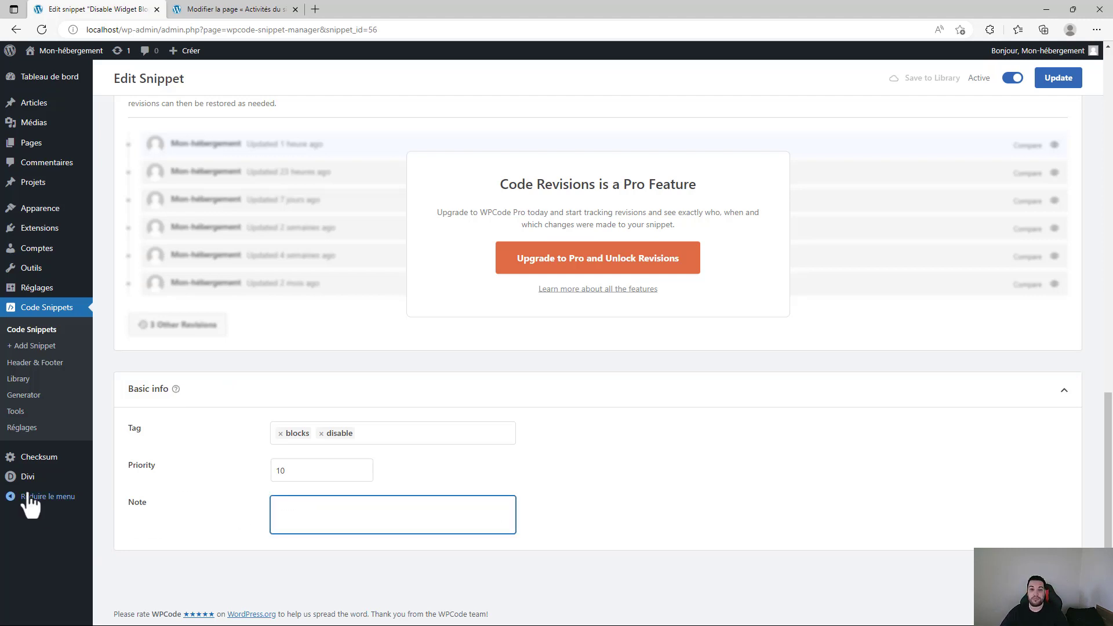
{"action": "scroll", "coordinate": [1038, 145], "scroll_direction": "up", "scroll_amount": 15}
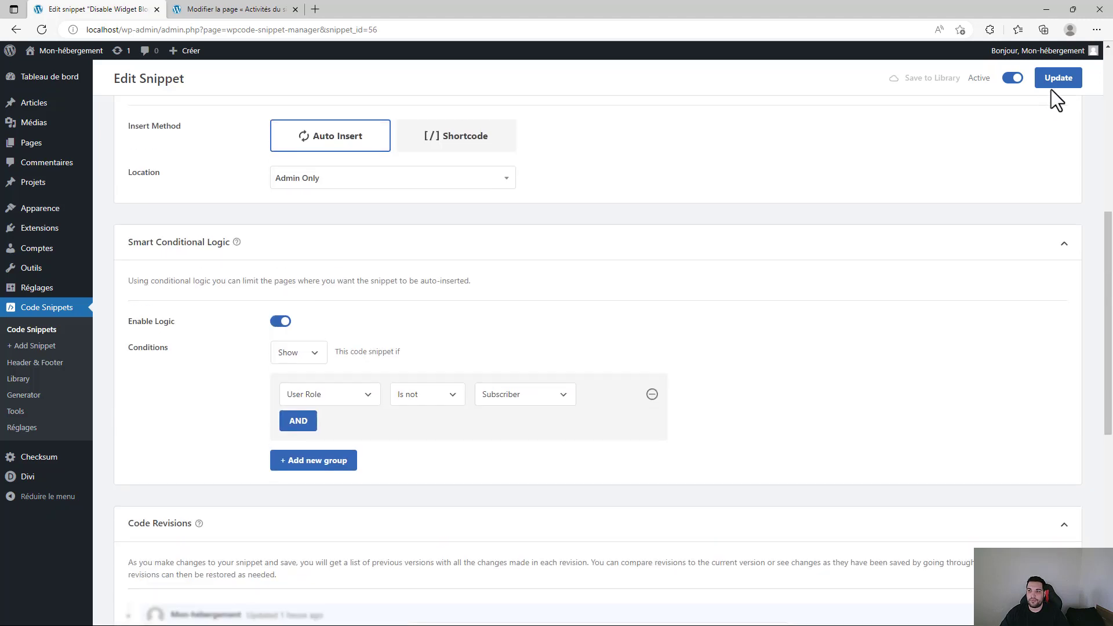
{"action": "left_click", "coordinate": [1064, 110]}
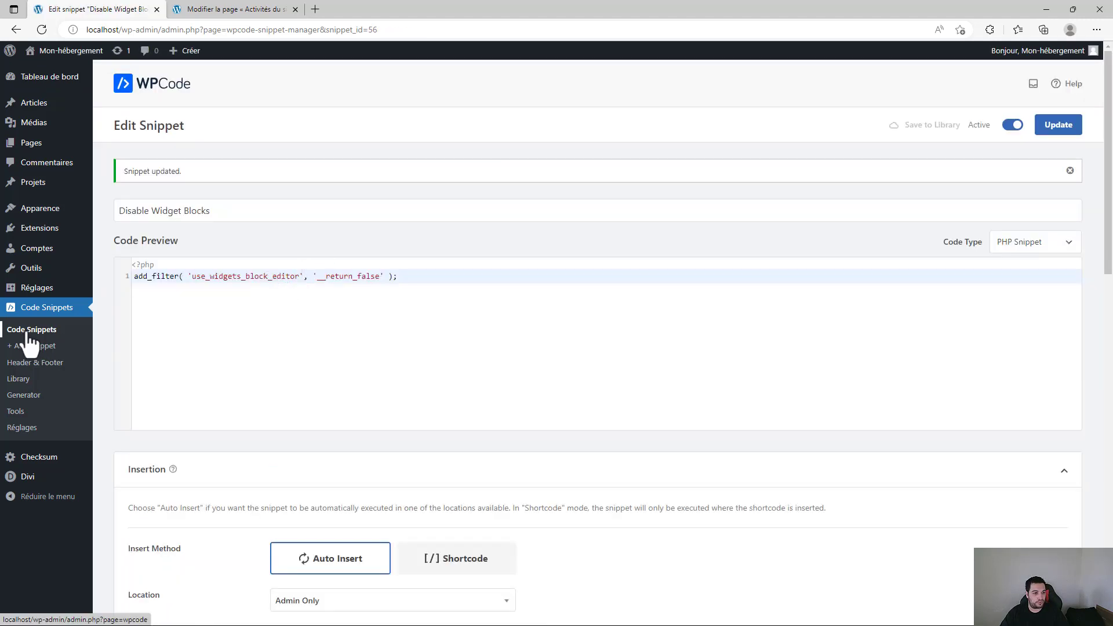
Step: Deactivate the "Disable Widget Blocks" snippet in the list of all snippets and reload the "Activités du site" editing screen to check its editor
{"action": "left_click", "coordinate": [27, 334]}
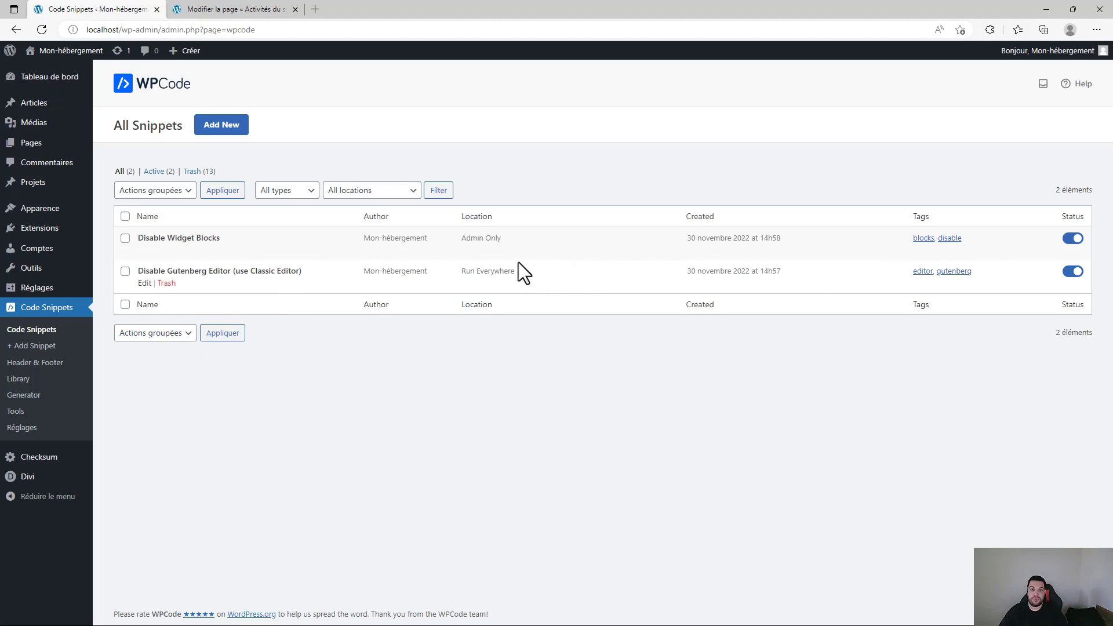
{"action": "left_click", "coordinate": [1073, 238]}
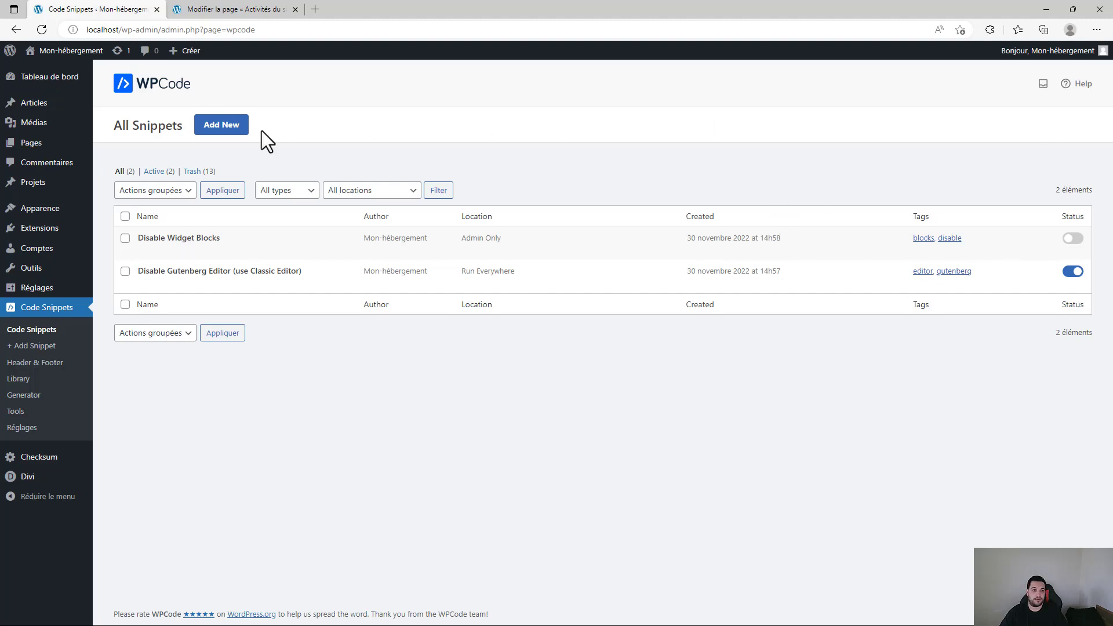
{"action": "left_click", "coordinate": [1072, 239]}
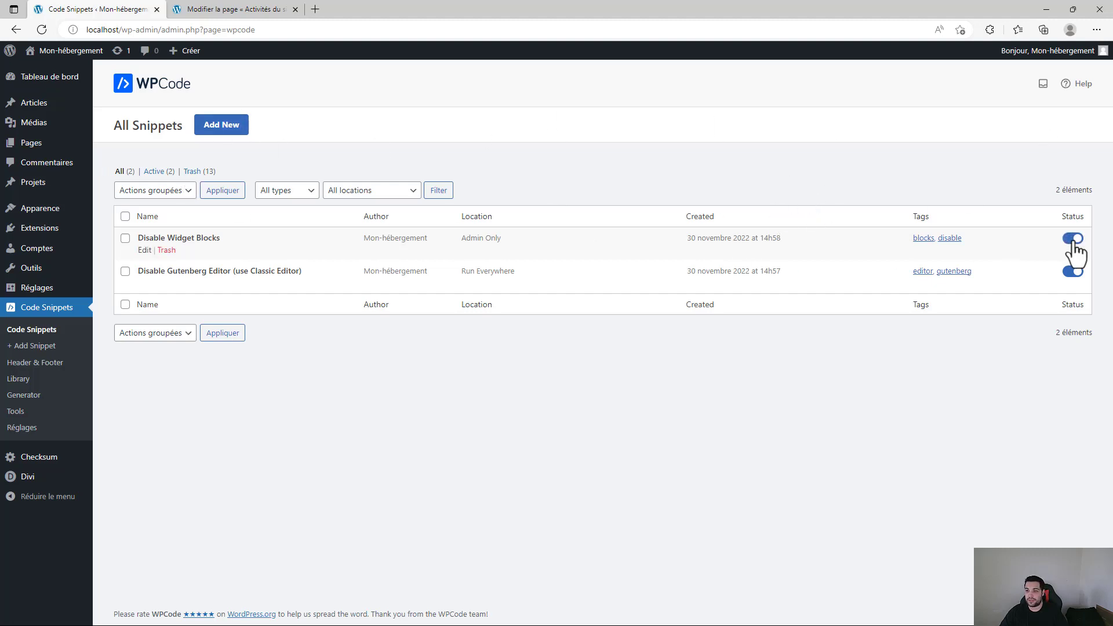
{"action": "left_click", "coordinate": [1073, 239]}
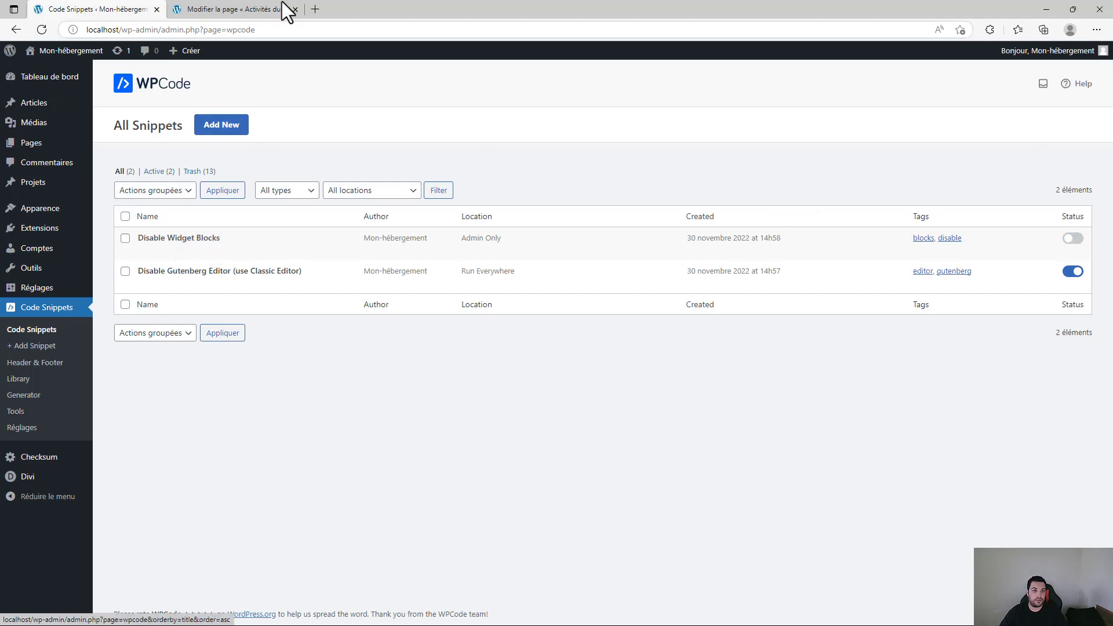
{"action": "left_click", "coordinate": [250, 13]}
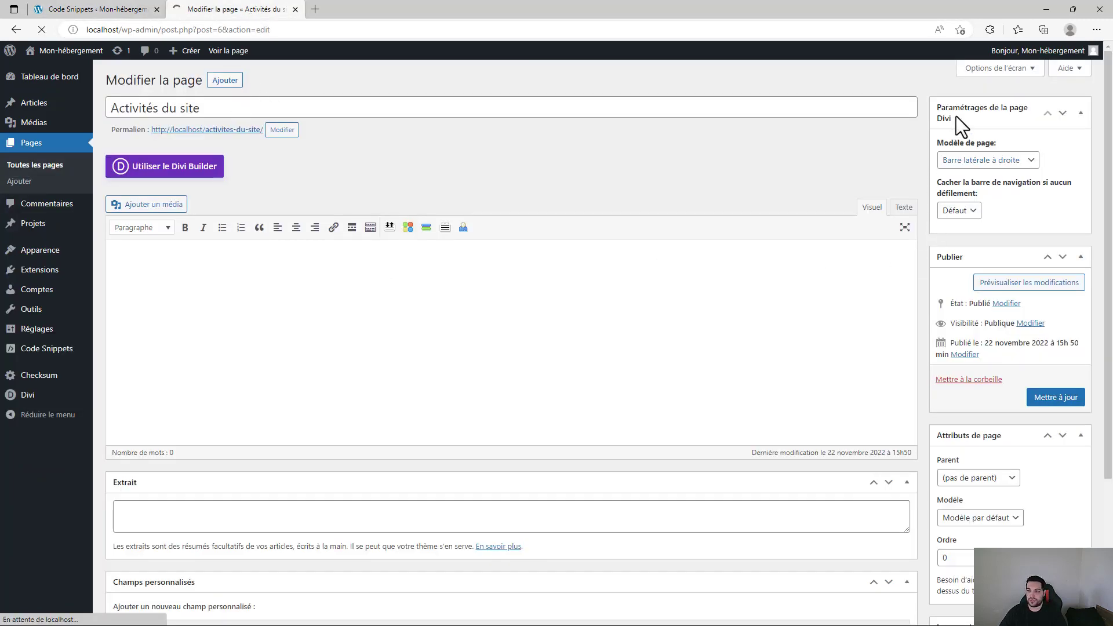
{"action": "key", "text": "F5"}
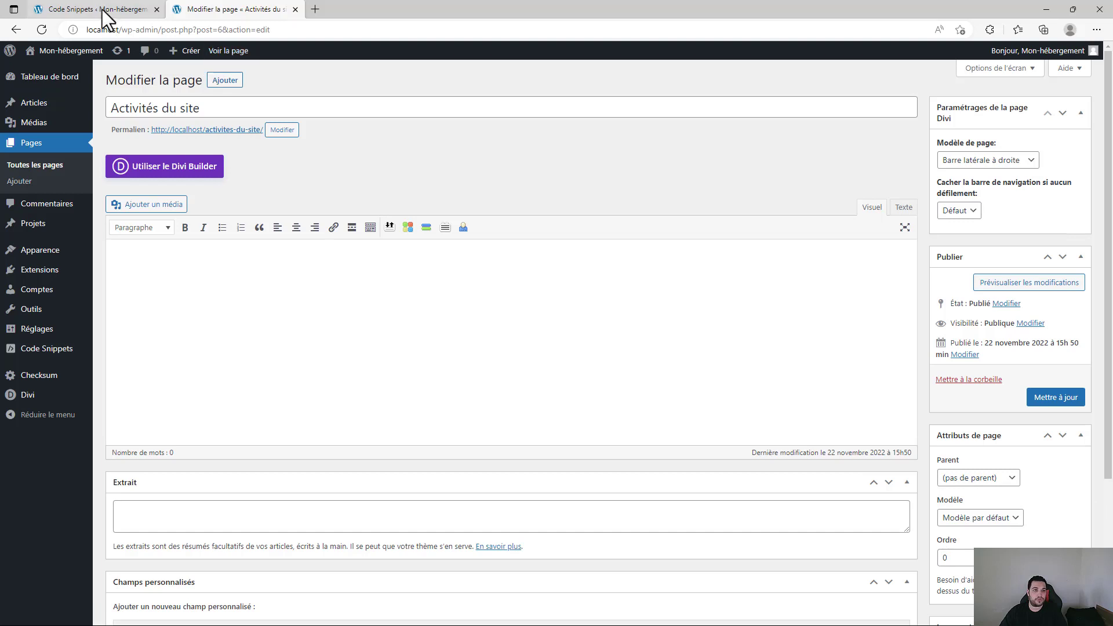
Step: Deactivate the "Disable Gutenberg Editor (use Classic Editor)" snippet and reload the "Activités du site" page to check which editor it uses
{"action": "left_click", "coordinate": [102, 10]}
{"action": "left_click", "coordinate": [1074, 271]}
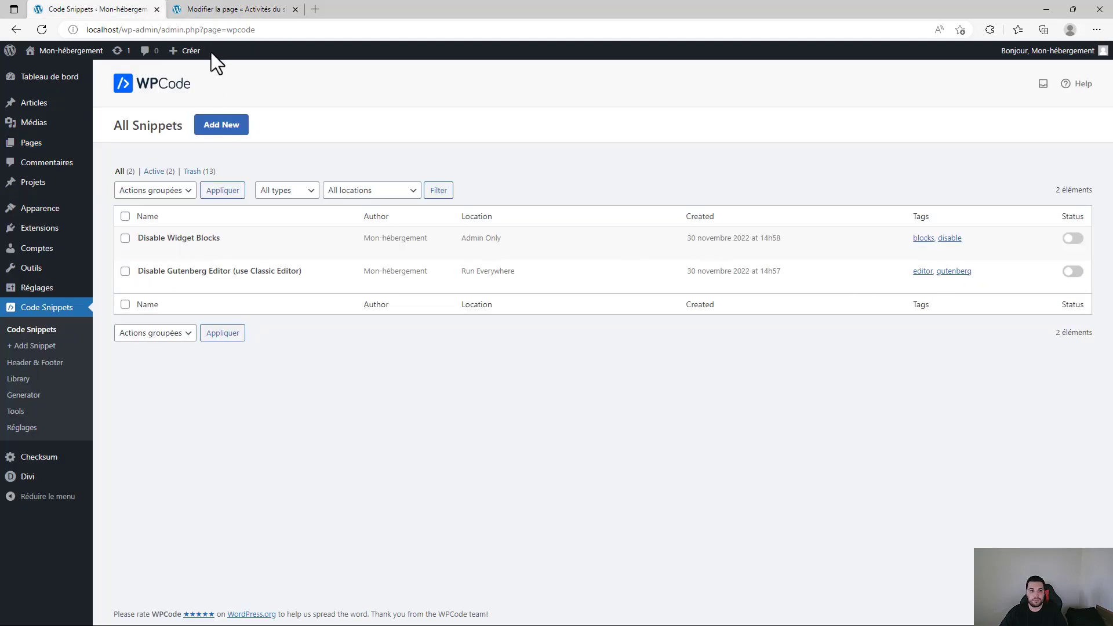
{"action": "left_click", "coordinate": [233, 11]}
{"action": "key", "text": "F5"}
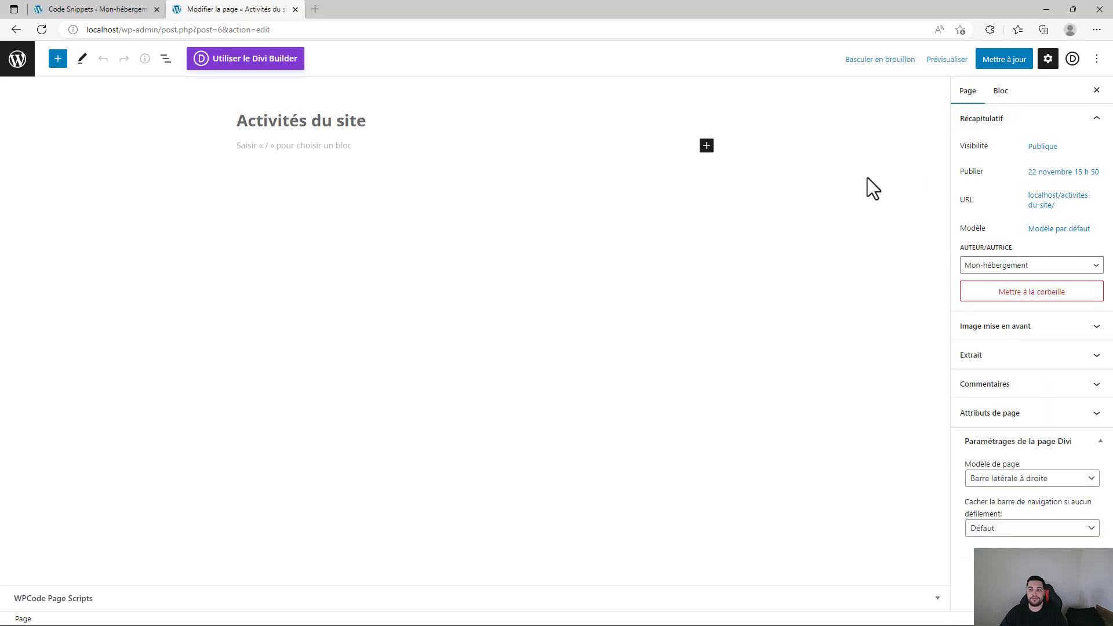
Step: Activate both the "Disable Gutenberg Editor (use Classic Editor)" and "Disable Widget Blocks" snippets in the list of all snippets
{"action": "left_click", "coordinate": [138, 10]}
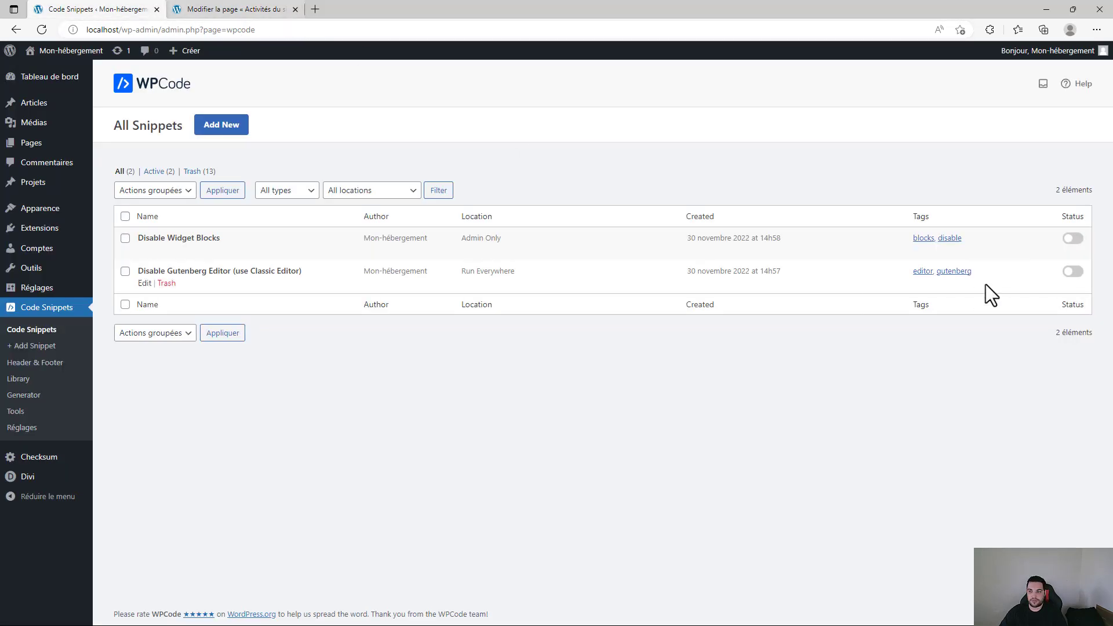
{"action": "left_click", "coordinate": [1072, 272]}
{"action": "left_click", "coordinate": [1071, 240]}
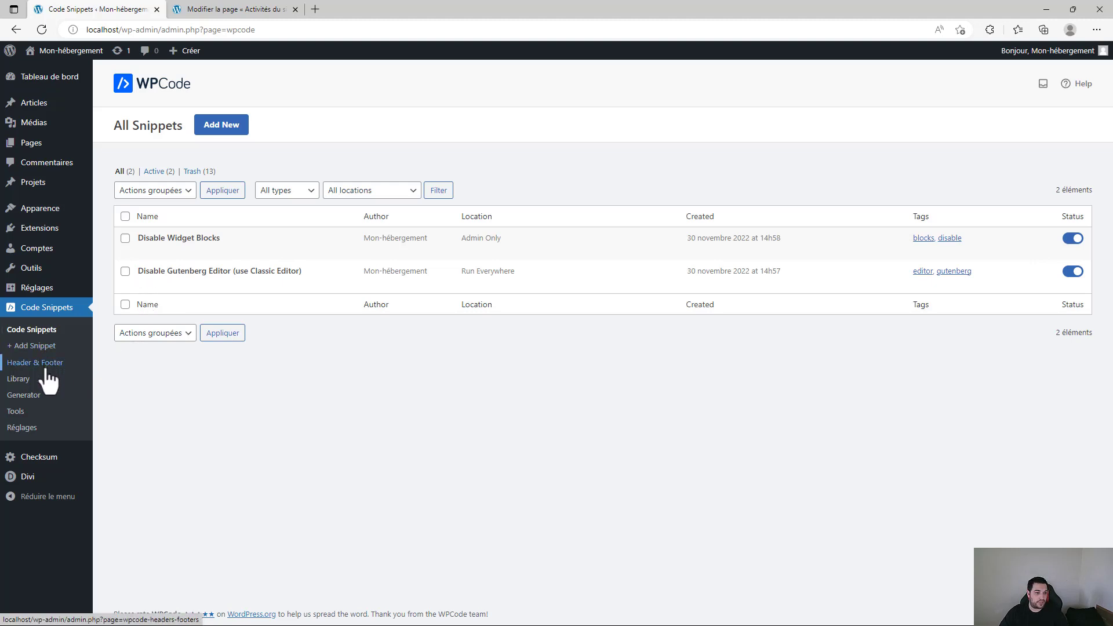
Step: Connect the WordPress site to the WPCode snippets library to unlock the "Duplicate Post/Page Link" snippet
{"action": "left_click", "coordinate": [19, 384]}
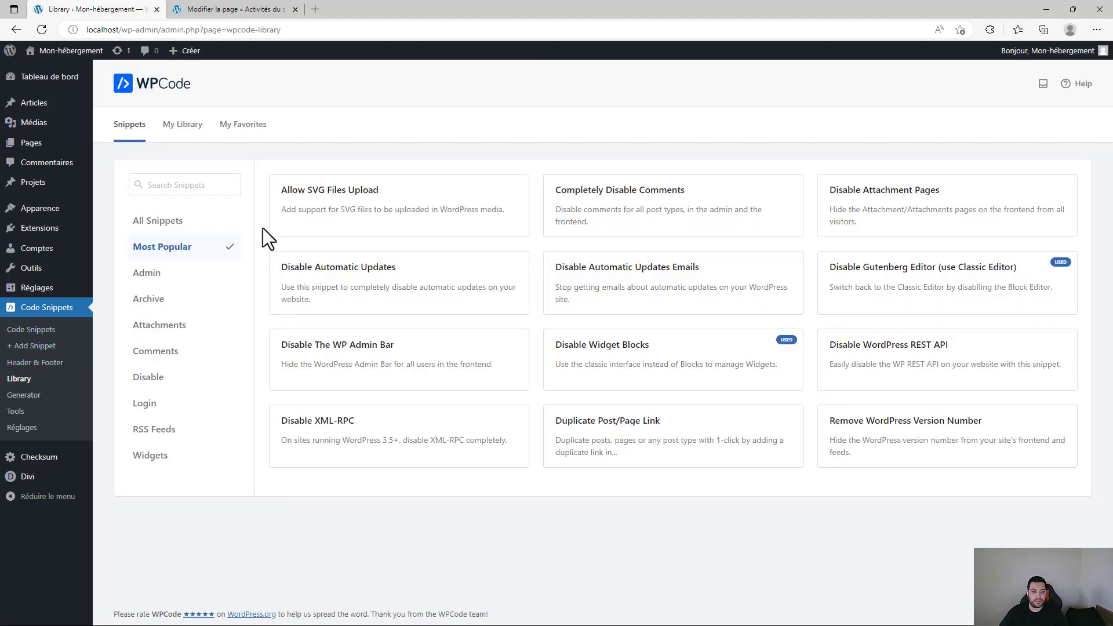
{"action": "left_click", "coordinate": [31, 347]}
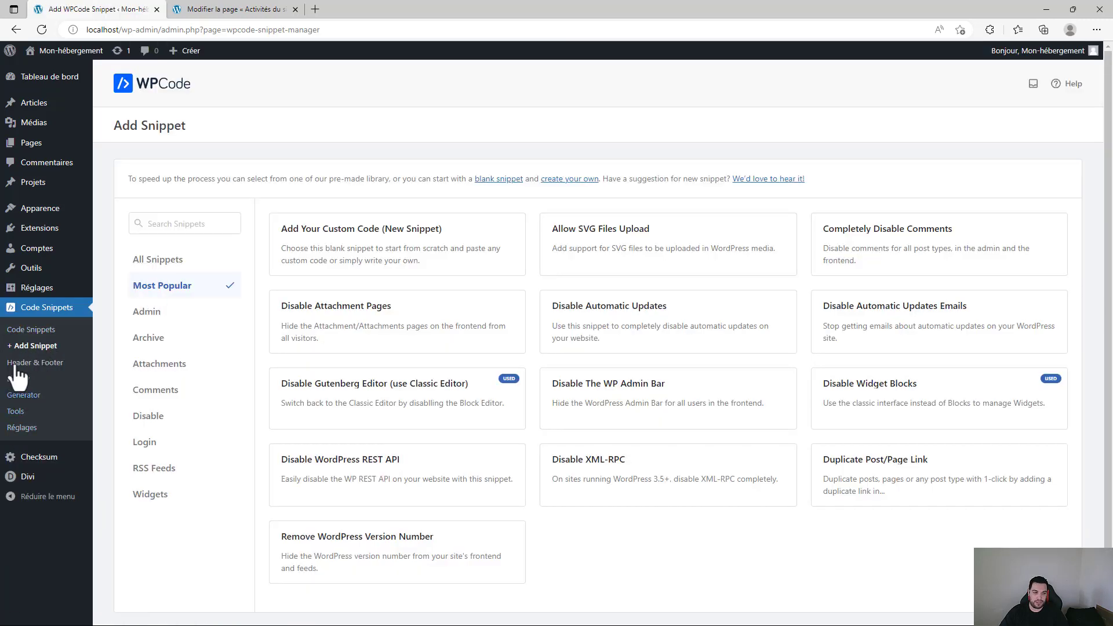
{"action": "left_click", "coordinate": [23, 381]}
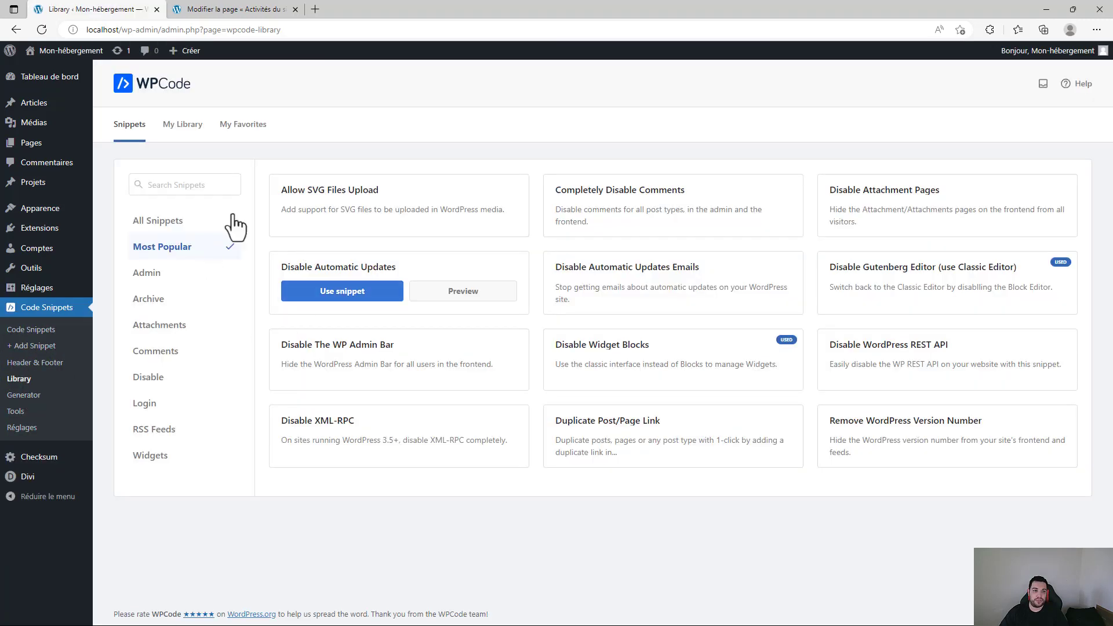
{"action": "mouse_move", "coordinate": [297, 213]}
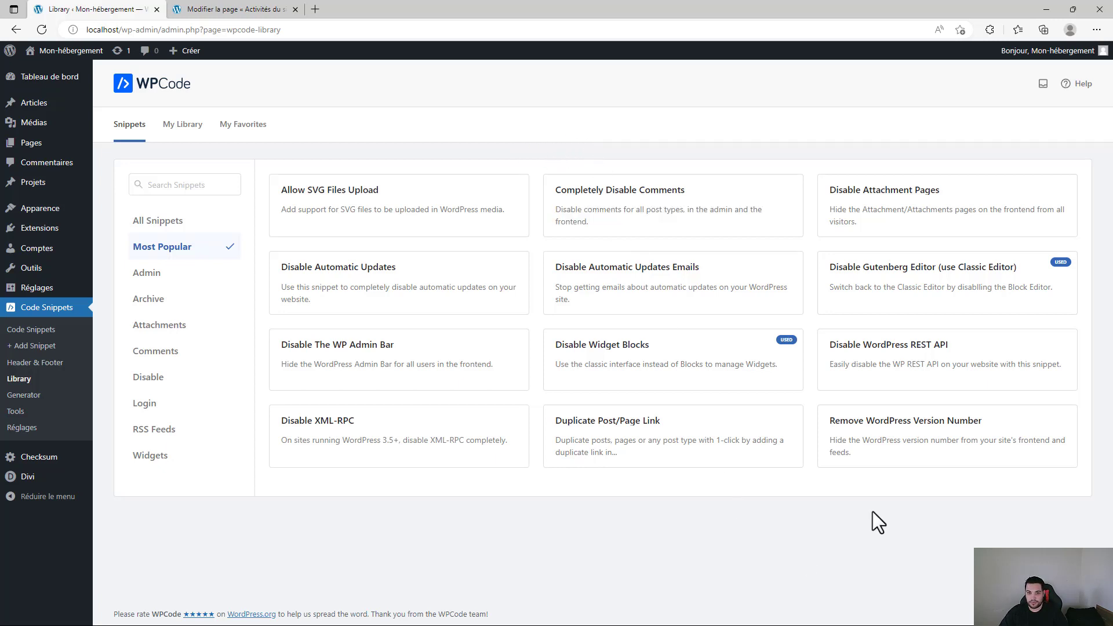
{"action": "mouse_move", "coordinate": [674, 429]}
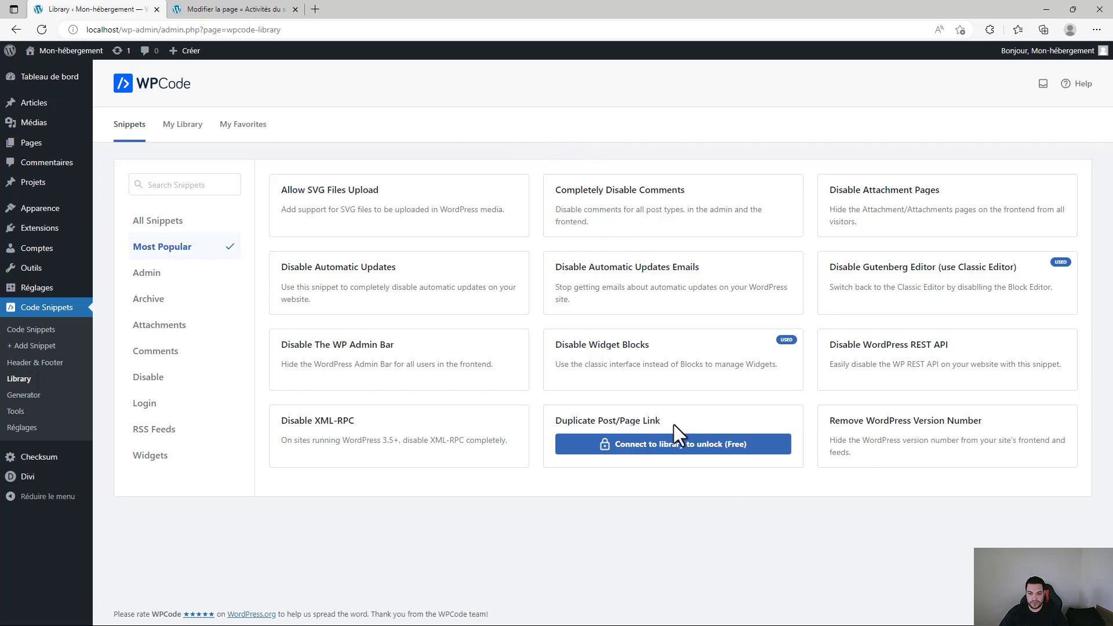
{"action": "left_click", "coordinate": [696, 449]}
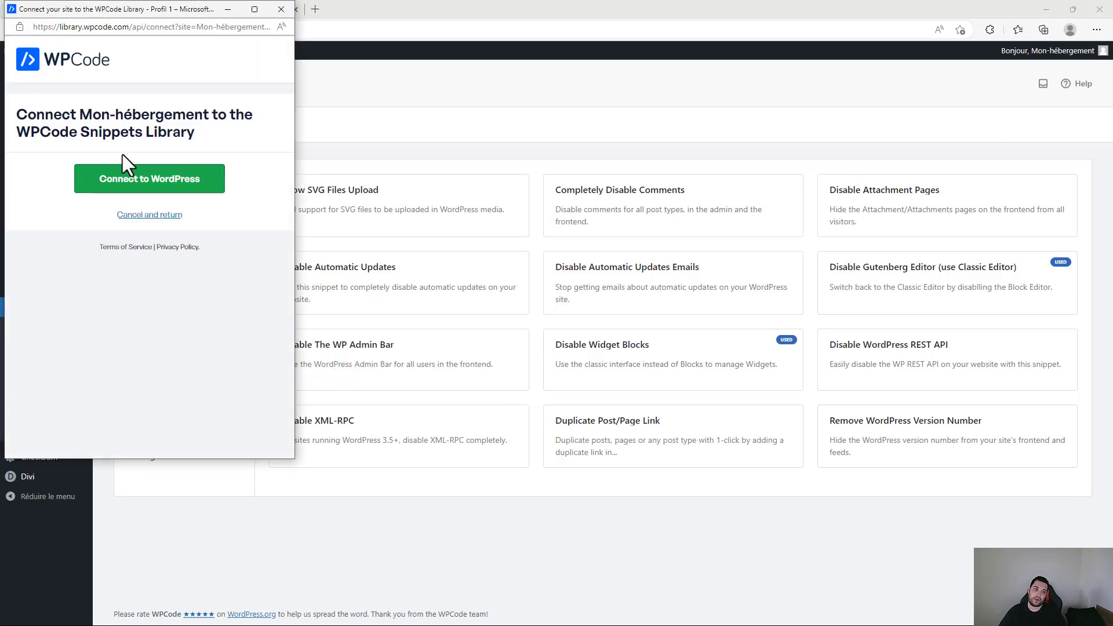
{"action": "left_click", "coordinate": [212, 188]}
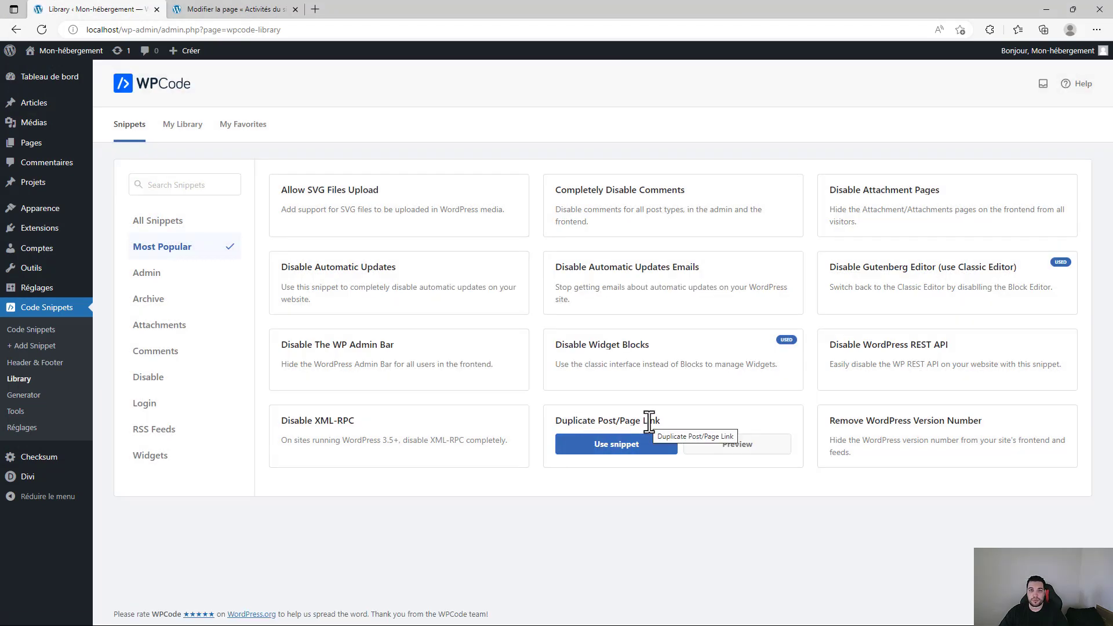
Step: Save the library's "Duplicate Post/Page Link" snippet as an active snippet and check the list of all pages for its duplicate link
{"action": "left_click", "coordinate": [602, 453]}
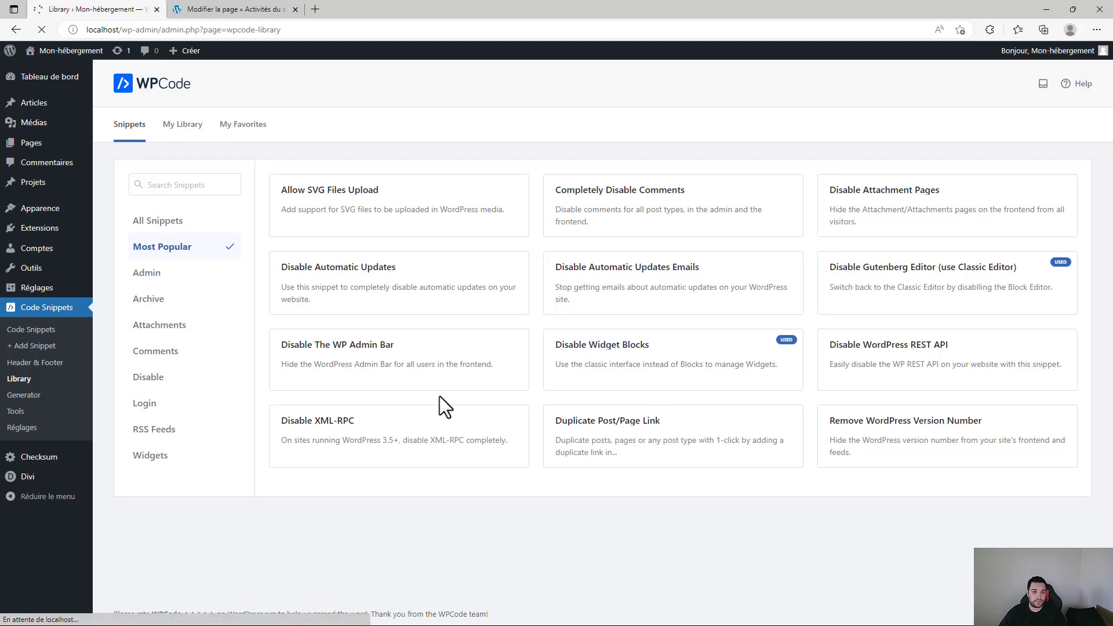
{"action": "scroll", "coordinate": [306, 283], "scroll_direction": "down", "scroll_amount": 15}
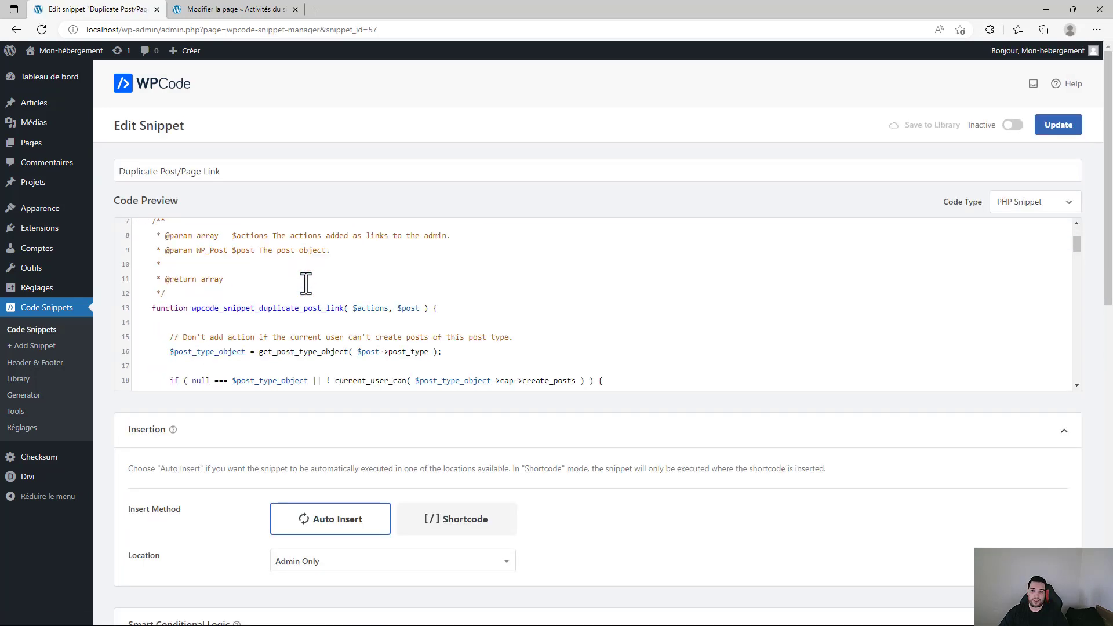
{"action": "scroll", "coordinate": [305, 283], "scroll_direction": "down", "scroll_amount": 4}
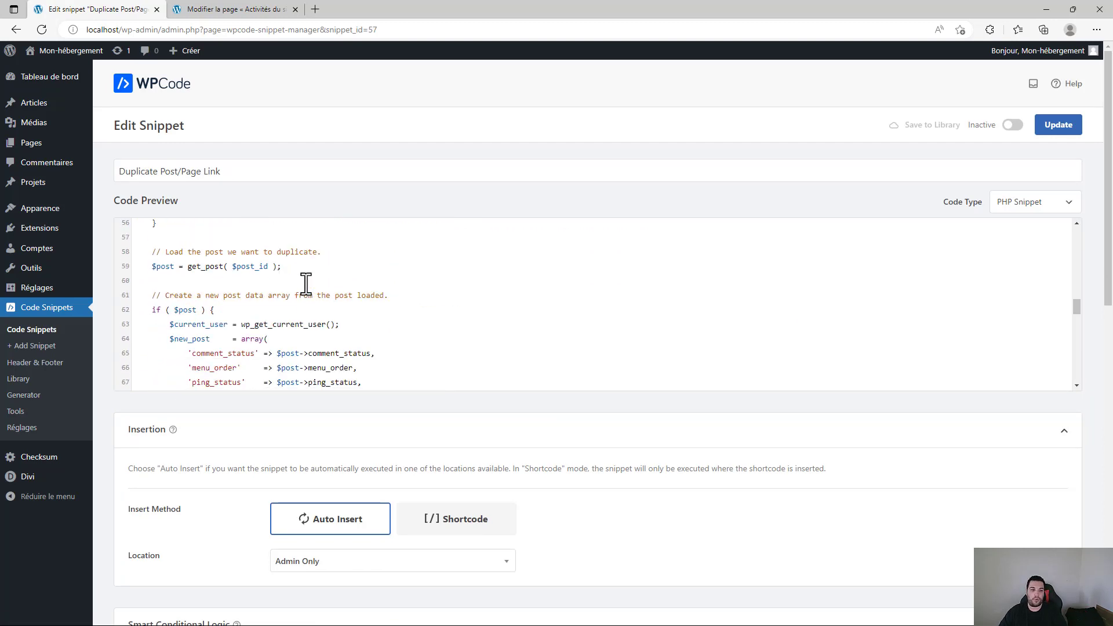
{"action": "left_click", "coordinate": [1012, 125]}
{"action": "left_click", "coordinate": [1048, 135]}
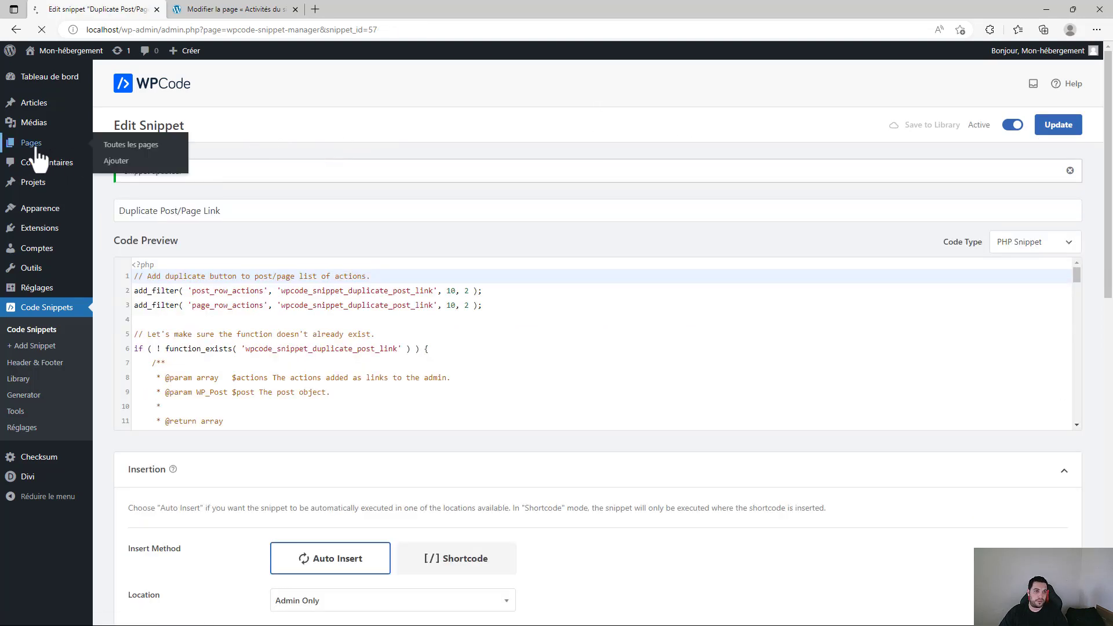
{"action": "left_click", "coordinate": [35, 148]}
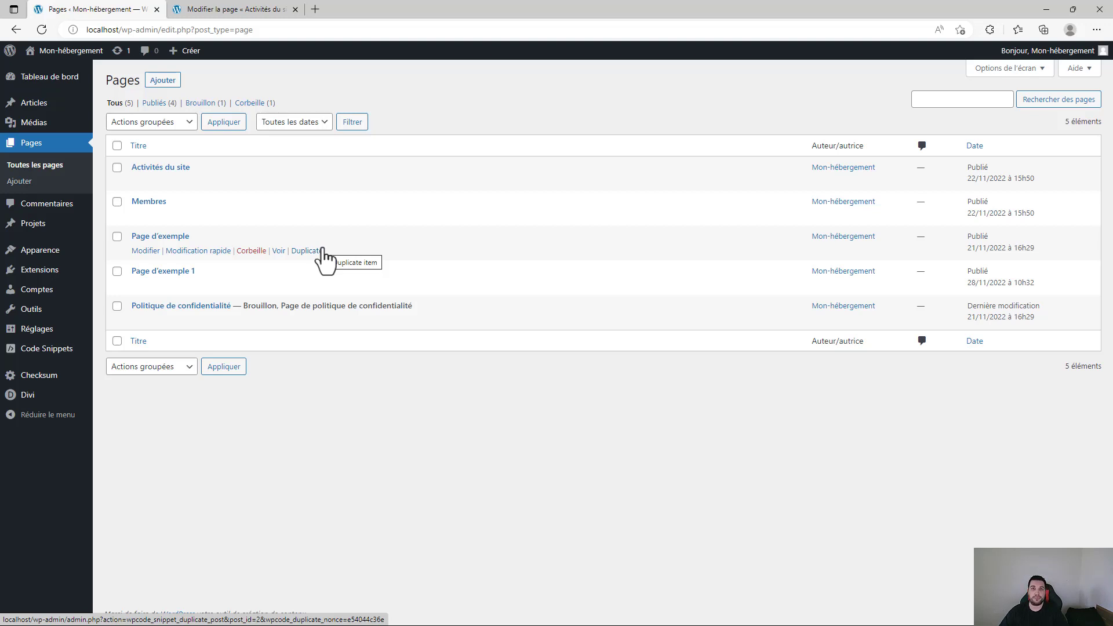
Step: Return to the list of all WPCode snippets and open the snippet generator
{"action": "mouse_move", "coordinate": [34, 277]}
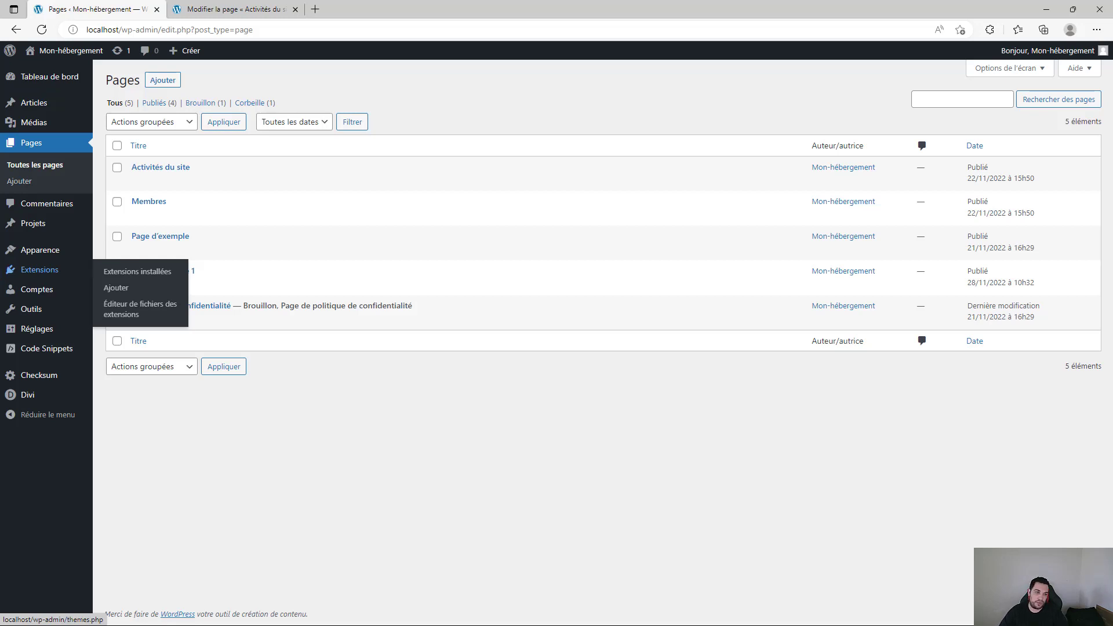
{"action": "left_click", "coordinate": [46, 348]}
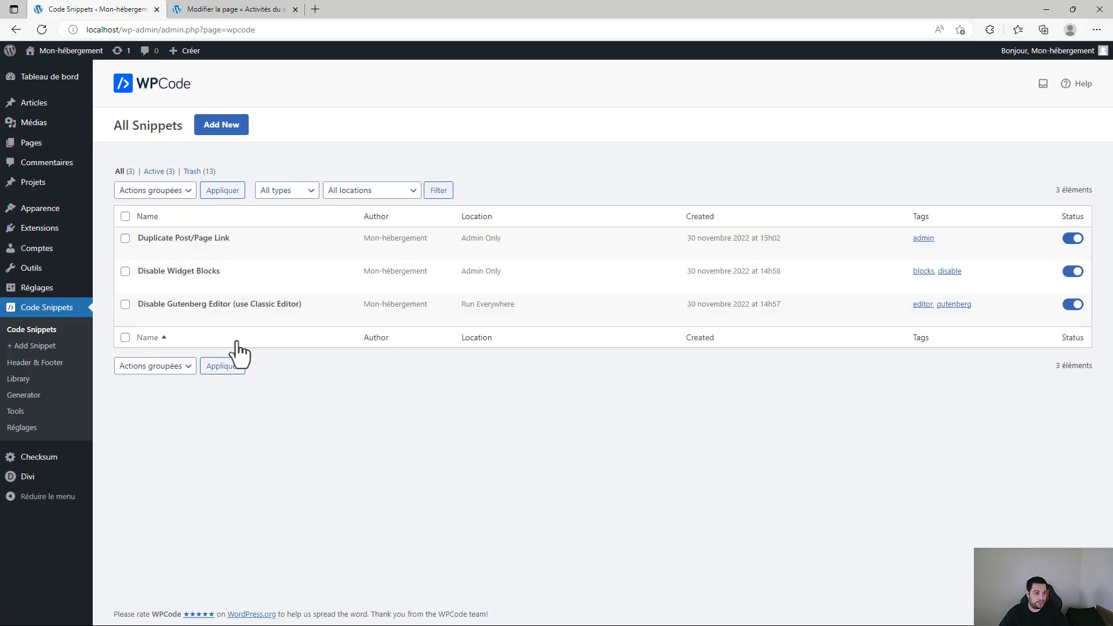
{"action": "left_click", "coordinate": [37, 395]}
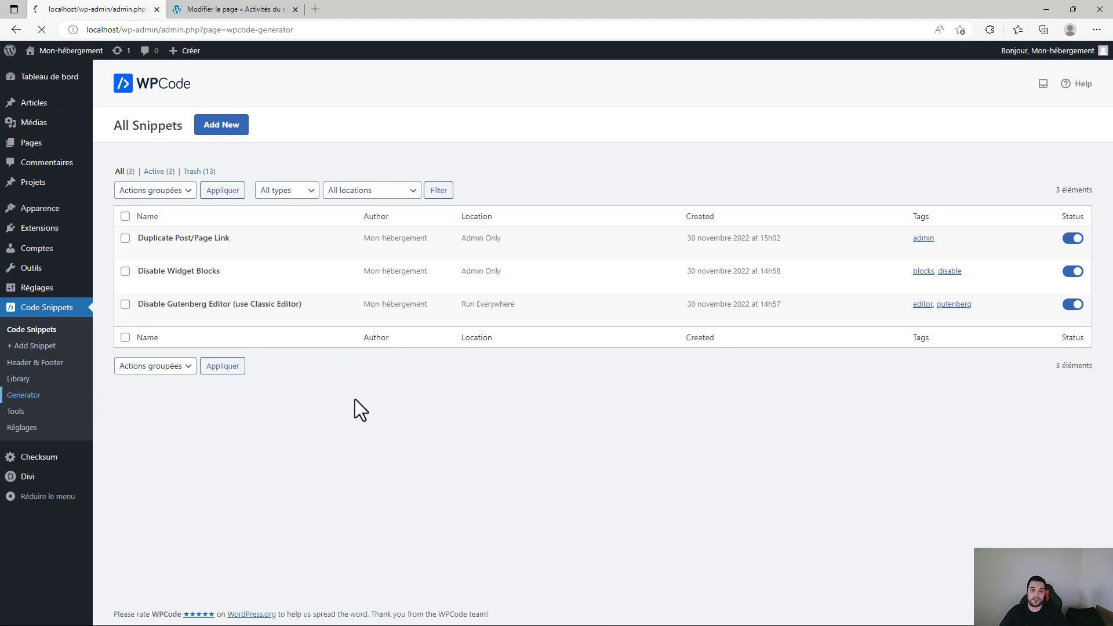